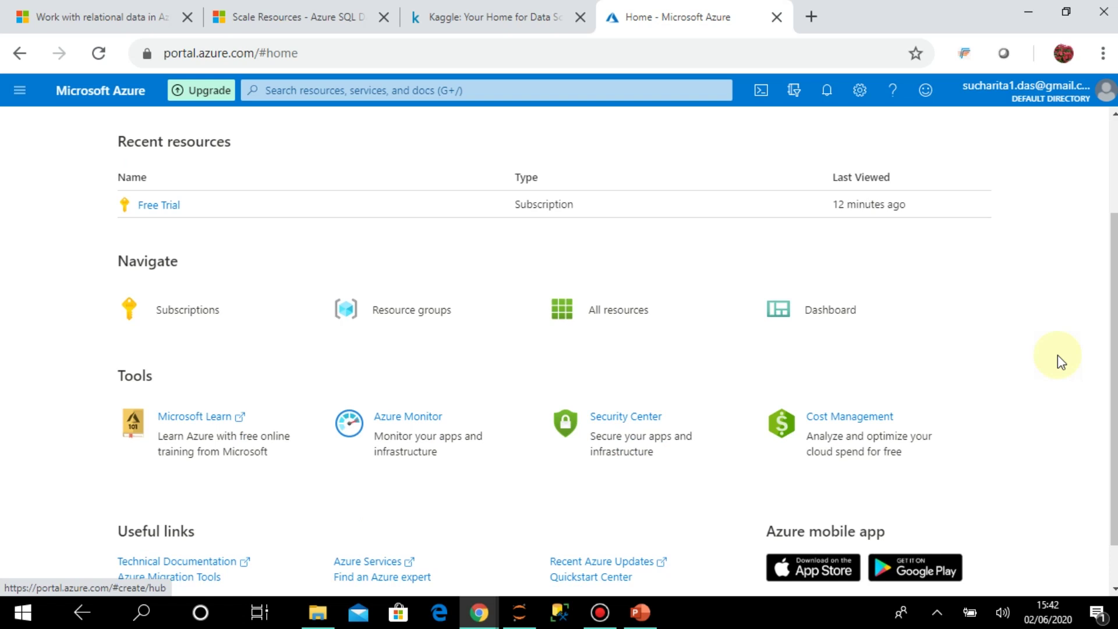
Step: Start creating a SQL Database resource from the Marketplace's Databases category
{"action": "scroll", "coordinate": [1057, 356], "scroll_direction": "up", "scroll_amount": 2}
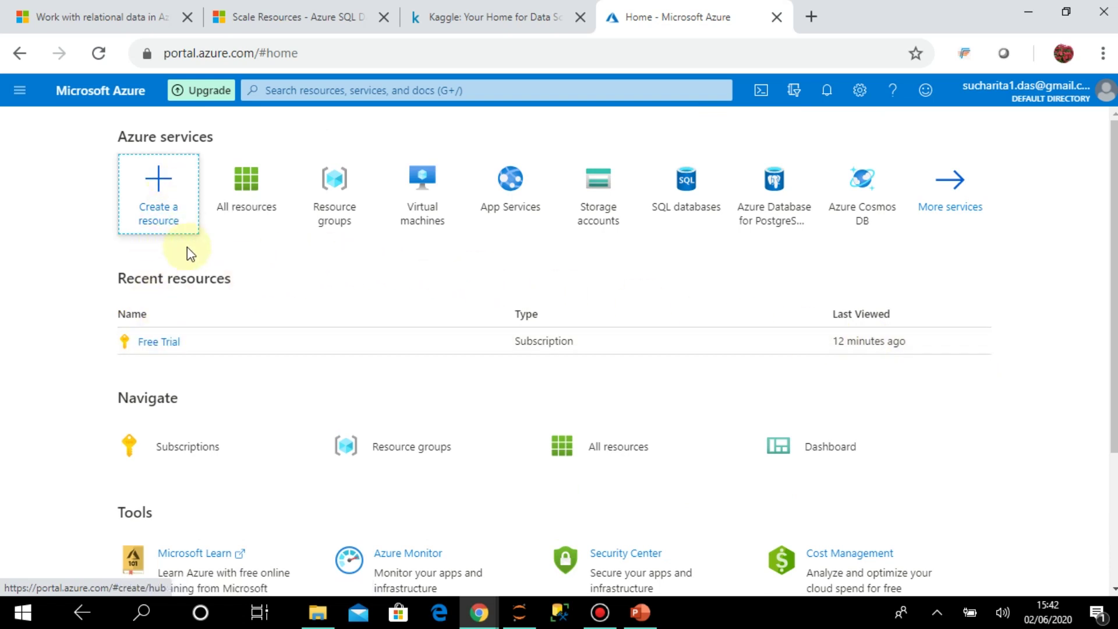
{"action": "left_click", "coordinate": [174, 221]}
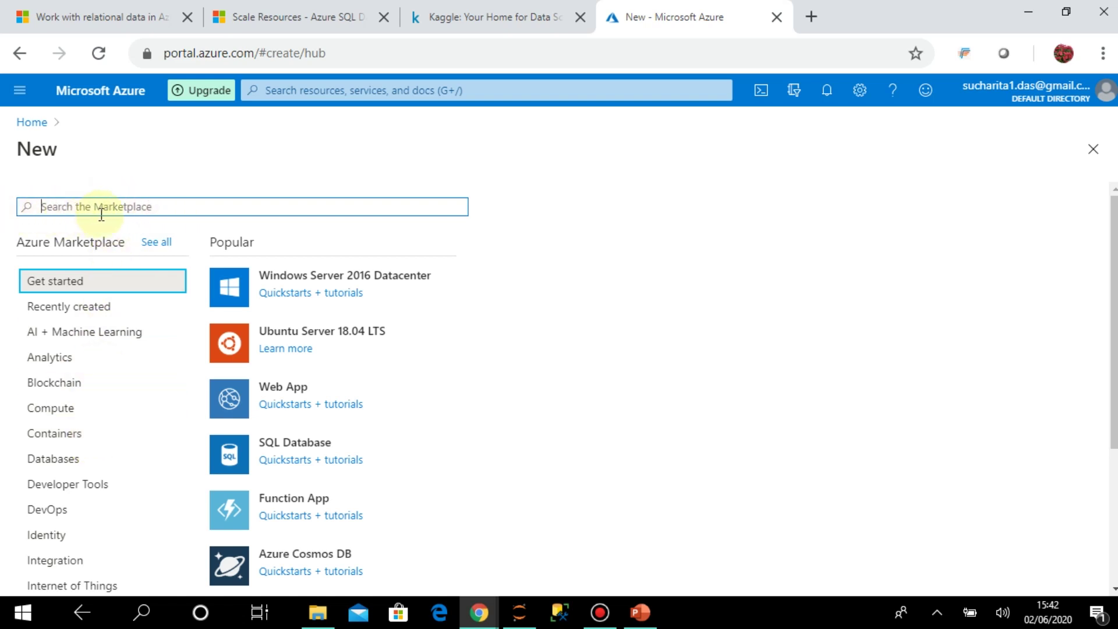
{"action": "left_click", "coordinate": [67, 466]}
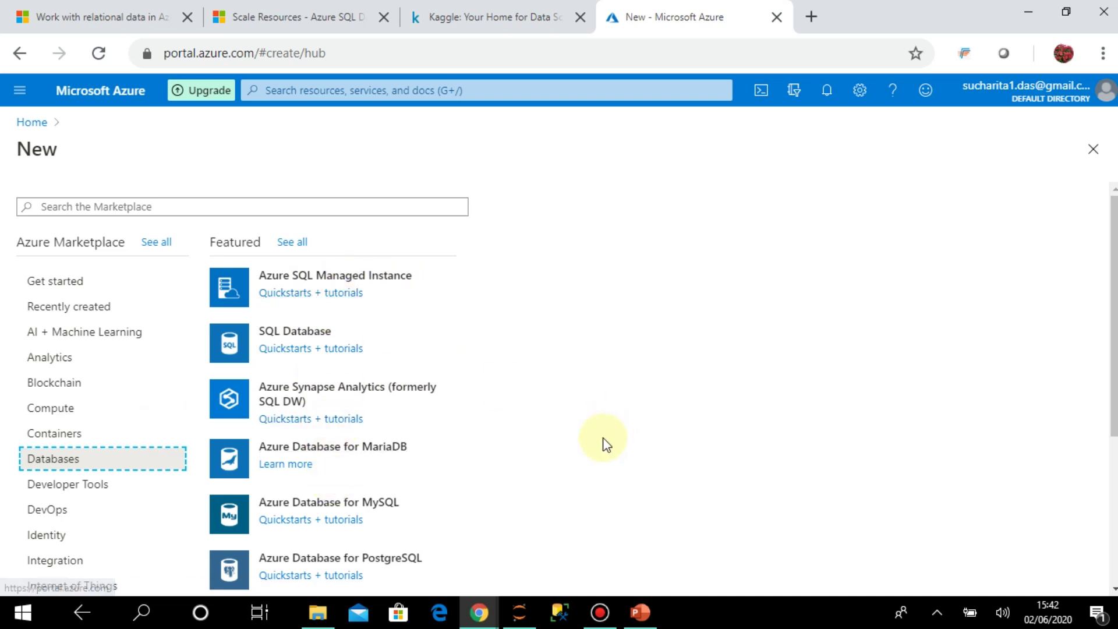
{"action": "scroll", "coordinate": [606, 445], "scroll_direction": "down", "scroll_amount": 5}
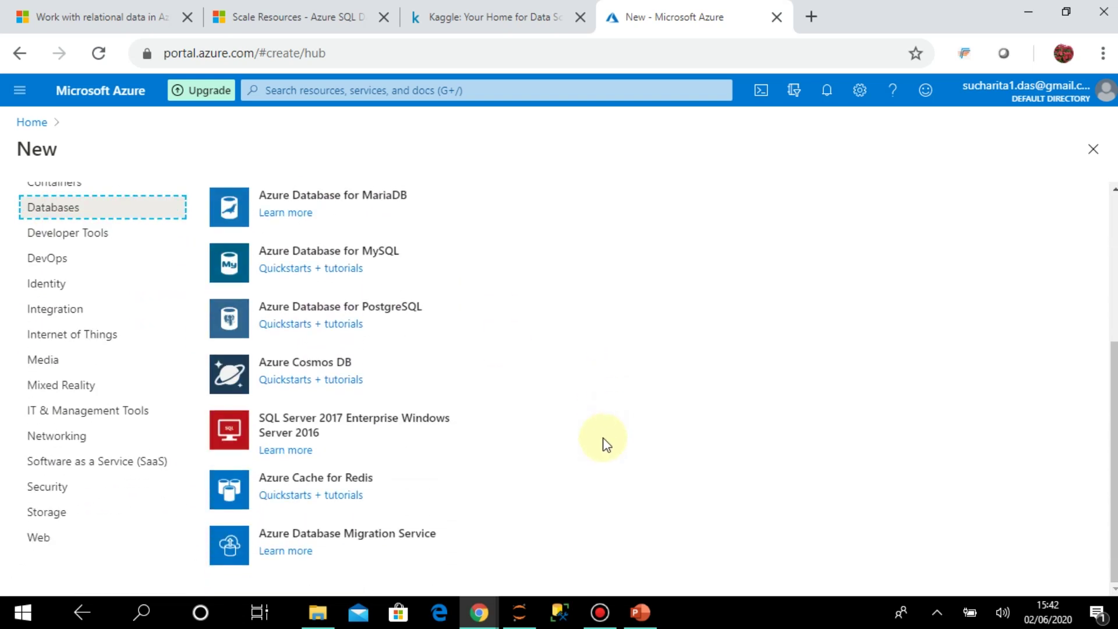
{"action": "scroll", "coordinate": [606, 446], "scroll_direction": "up", "scroll_amount": 5}
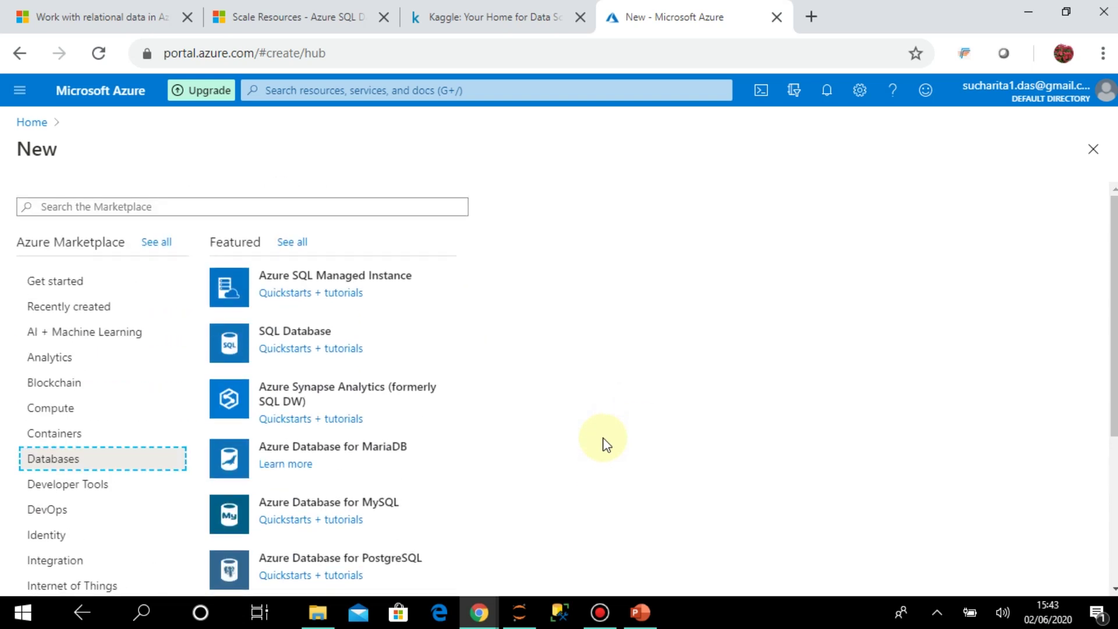
{"action": "left_click", "coordinate": [295, 335]}
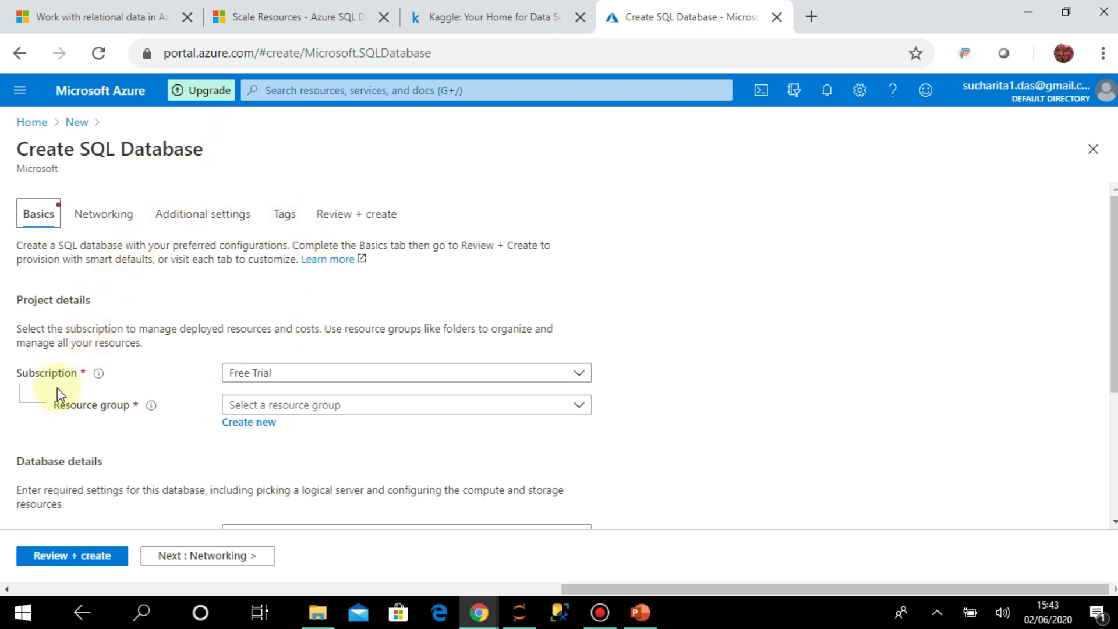
Step: Check the subscription's description and the available subscription choices in the project details
{"action": "mouse_move", "coordinate": [99, 374]}
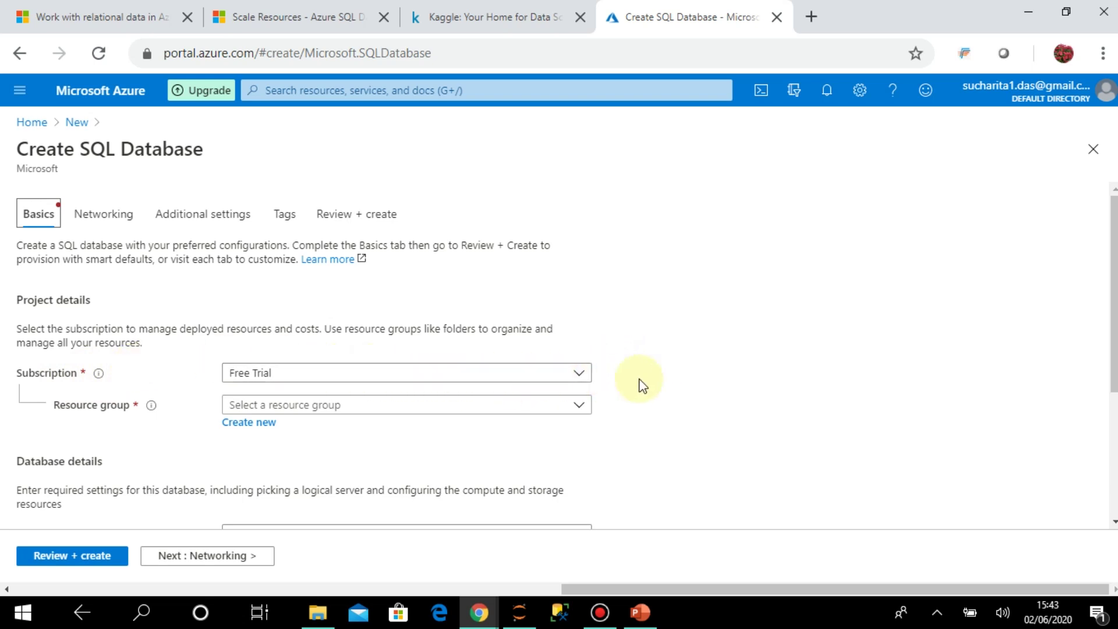
{"action": "left_click", "coordinate": [582, 373]}
{"action": "left_click", "coordinate": [581, 371]}
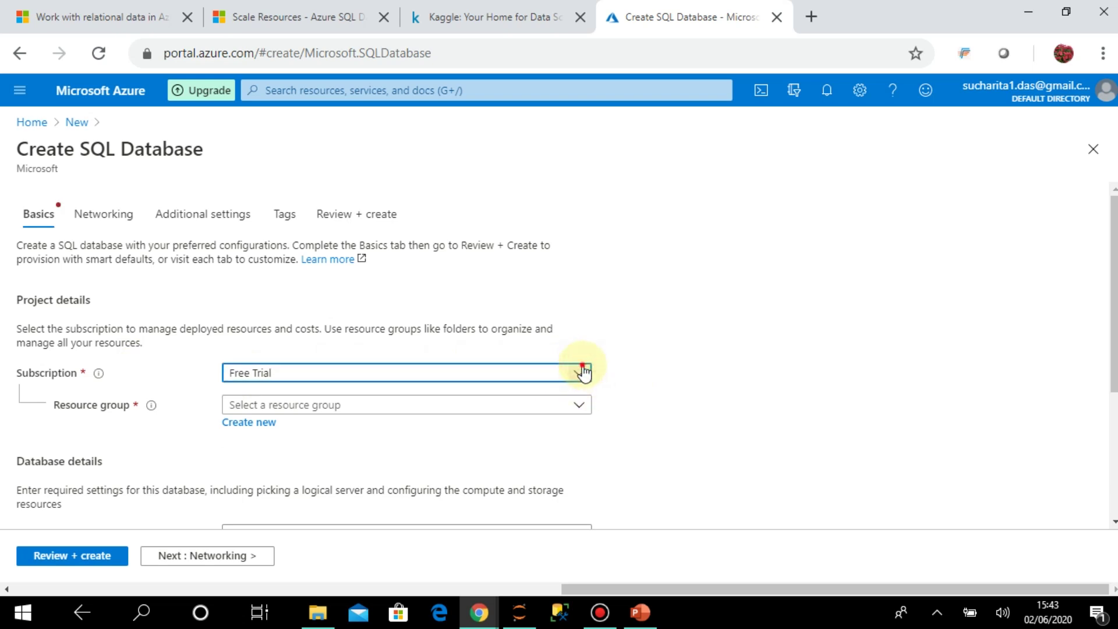
{"action": "left_click", "coordinate": [581, 371]}
{"action": "left_click", "coordinate": [607, 316]}
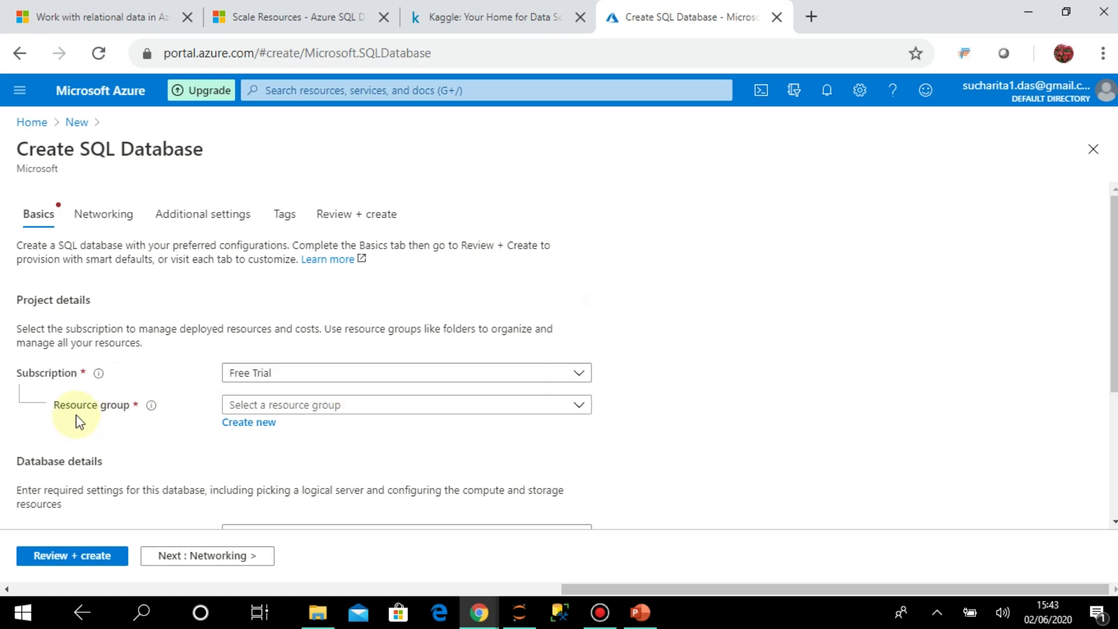
Step: Create a new resource group named rgroup1-sd for the SQL database
{"action": "mouse_move", "coordinate": [154, 409]}
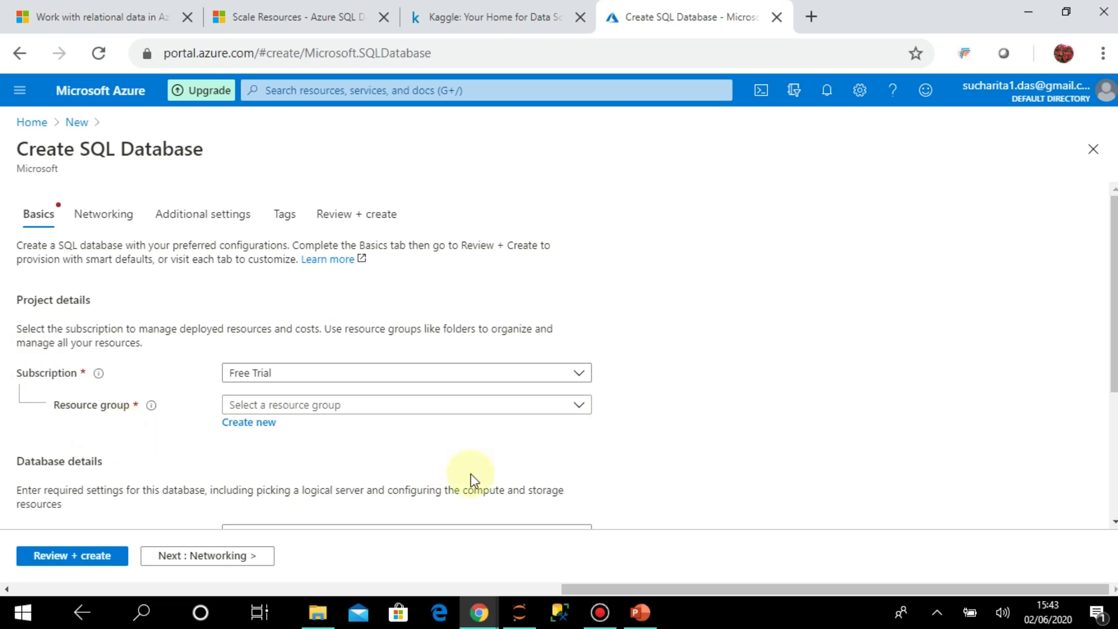
{"action": "left_click", "coordinate": [584, 408]}
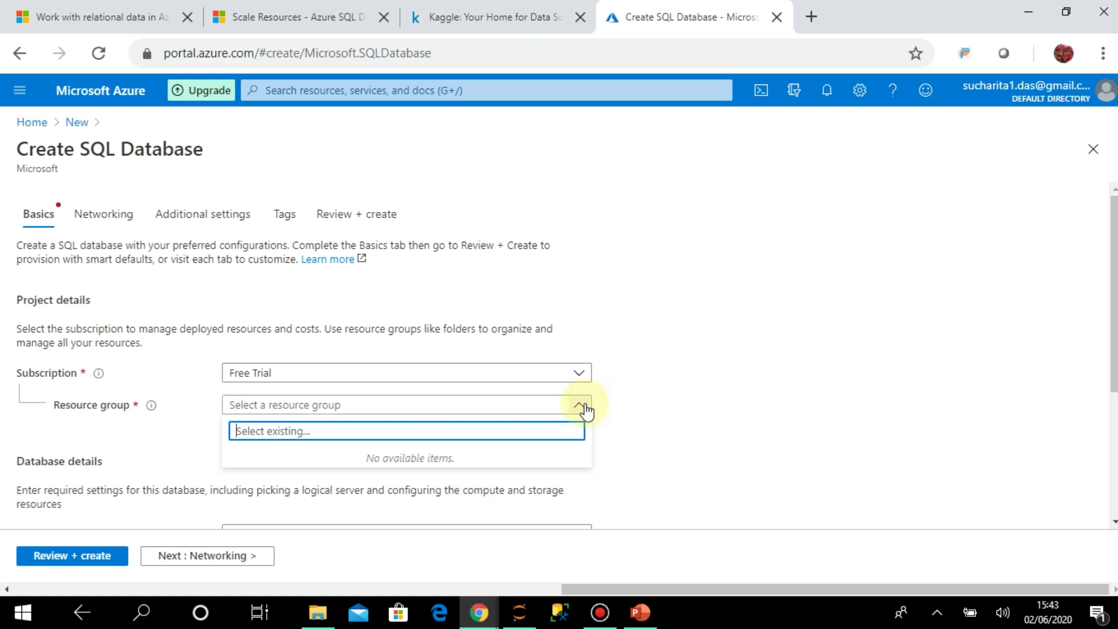
{"action": "left_click", "coordinate": [737, 380]}
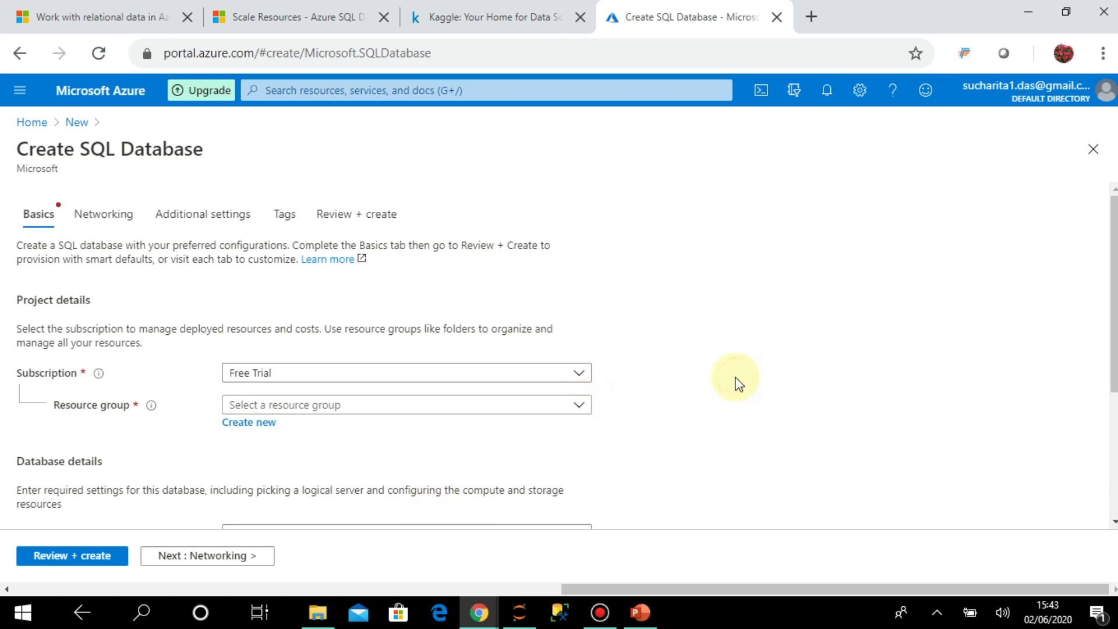
{"action": "left_click", "coordinate": [247, 423]}
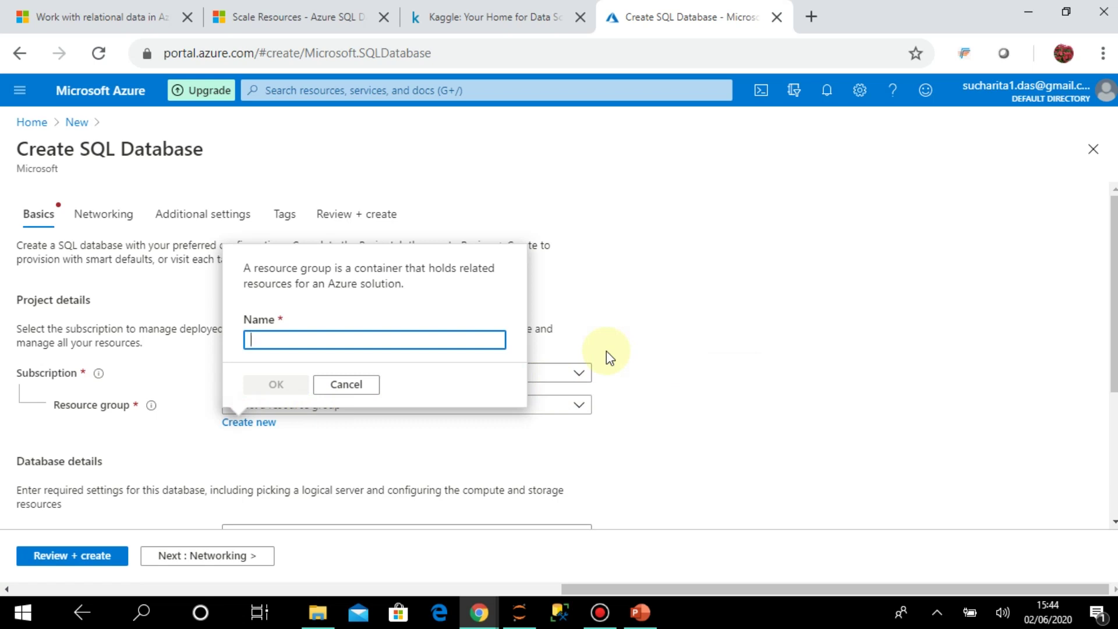
{"action": "type", "text": "rgroup-sd"}
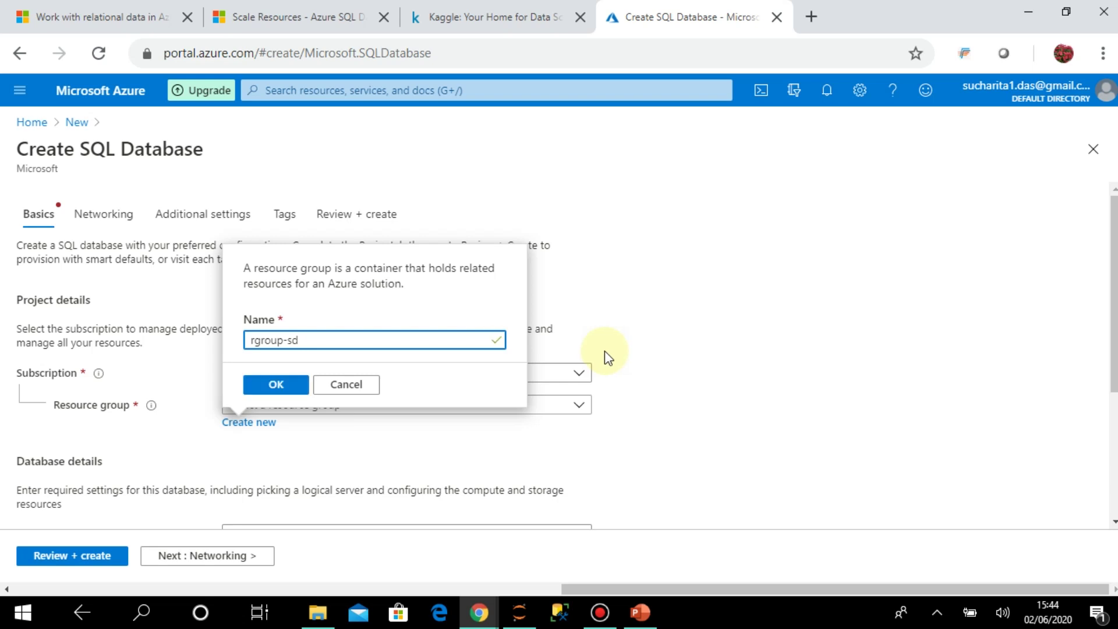
{"action": "left_click", "coordinate": [283, 341]}
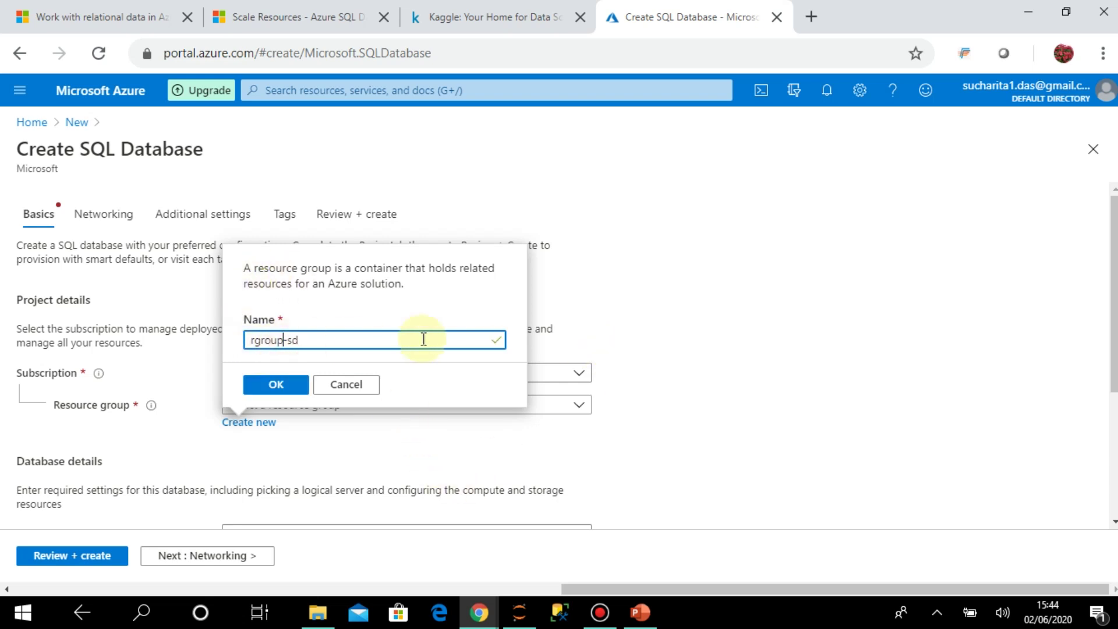
{"action": "type", "text": "1"}
{"action": "left_click", "coordinate": [280, 385]}
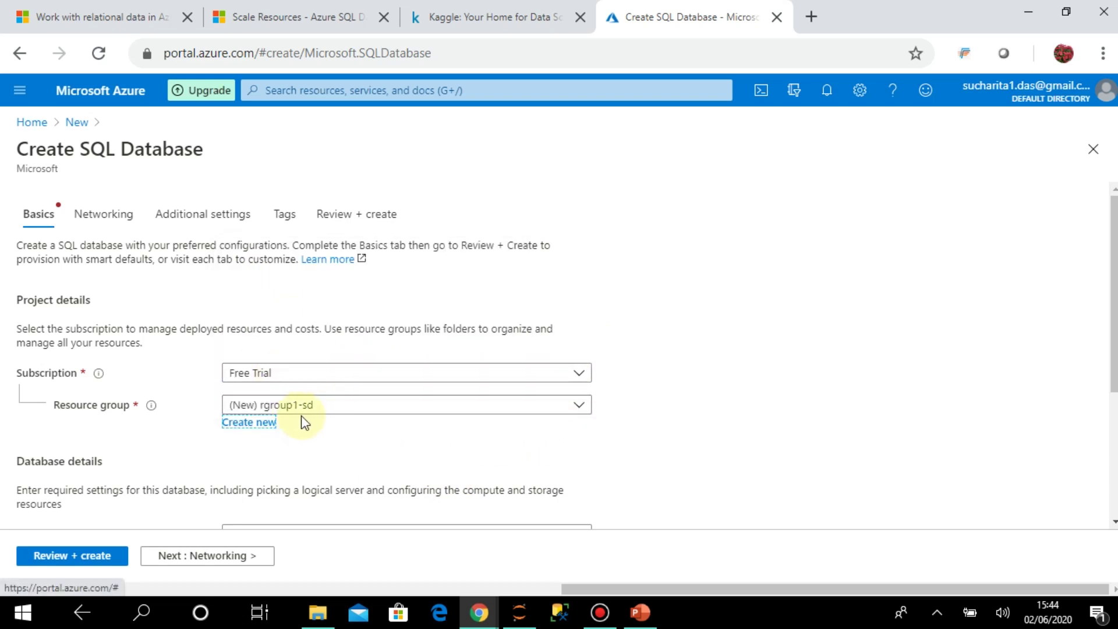
Step: Name the database sqldb1-sd in the database details
{"action": "scroll", "coordinate": [345, 442], "scroll_direction": "down", "scroll_amount": 2}
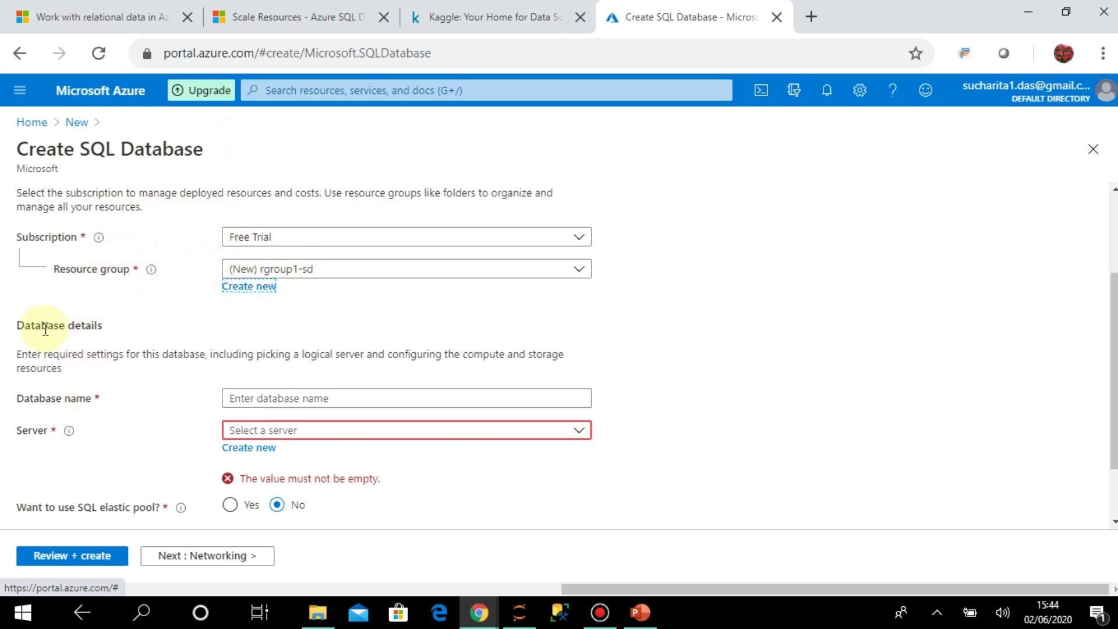
{"action": "scroll", "coordinate": [156, 397], "scroll_direction": "down", "scroll_amount": 2}
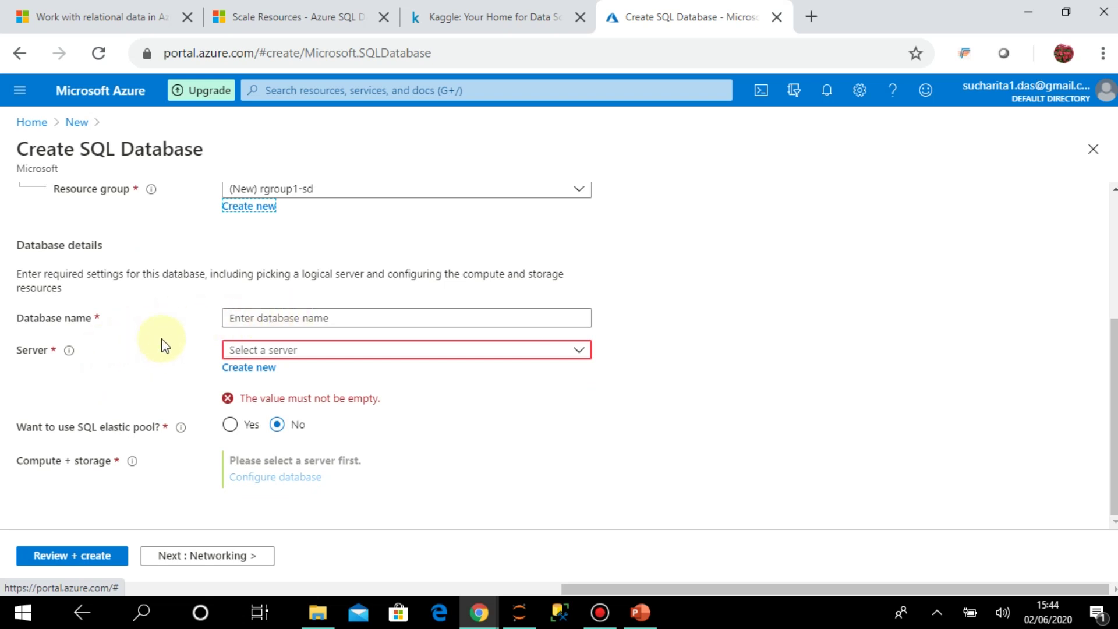
{"action": "left_click", "coordinate": [250, 318]}
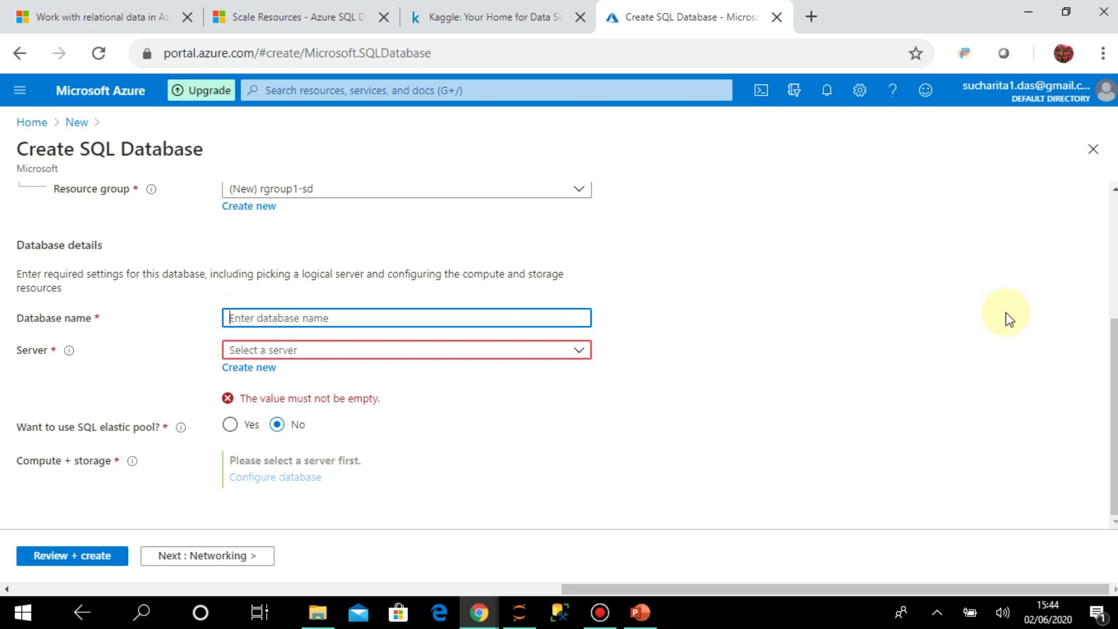
{"action": "type", "text": "sql"}
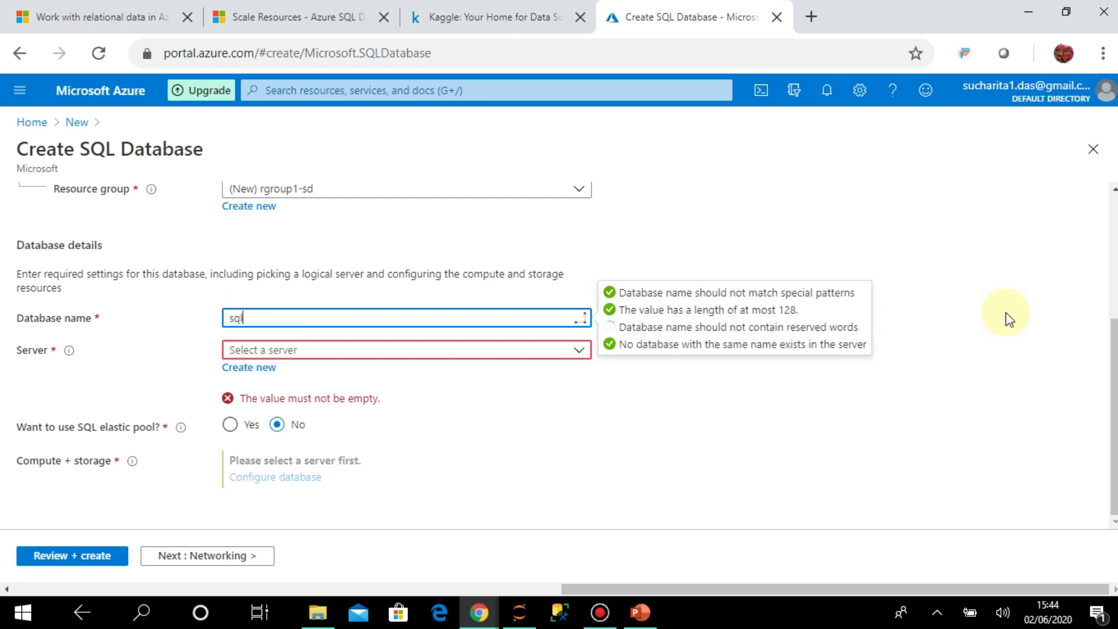
{"action": "type", "text": "db1-sd"}
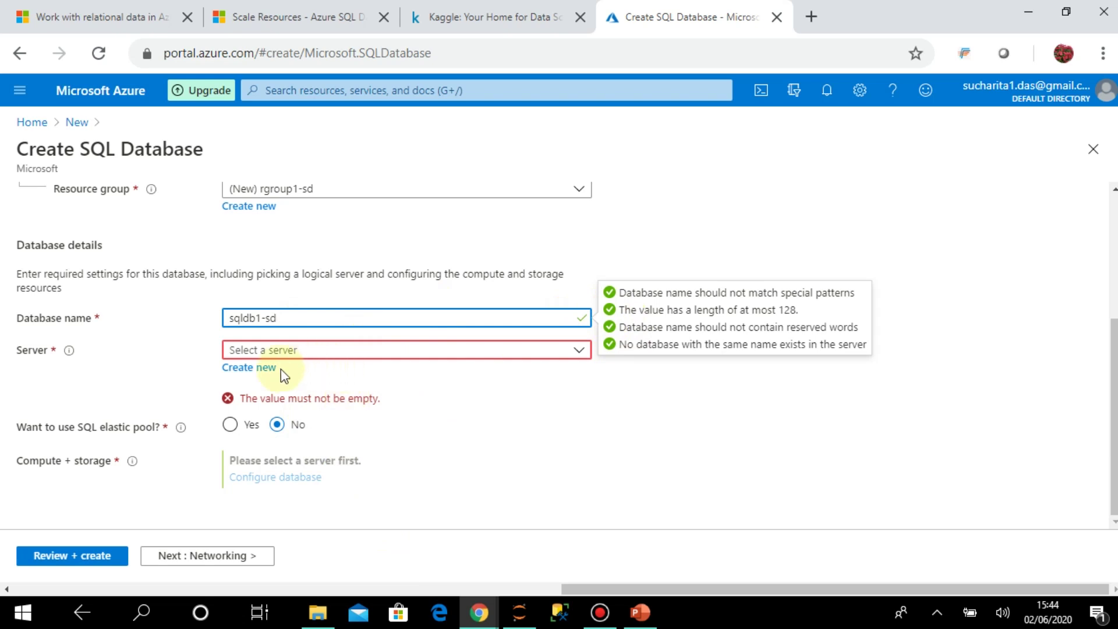
{"action": "mouse_move", "coordinate": [69, 350]}
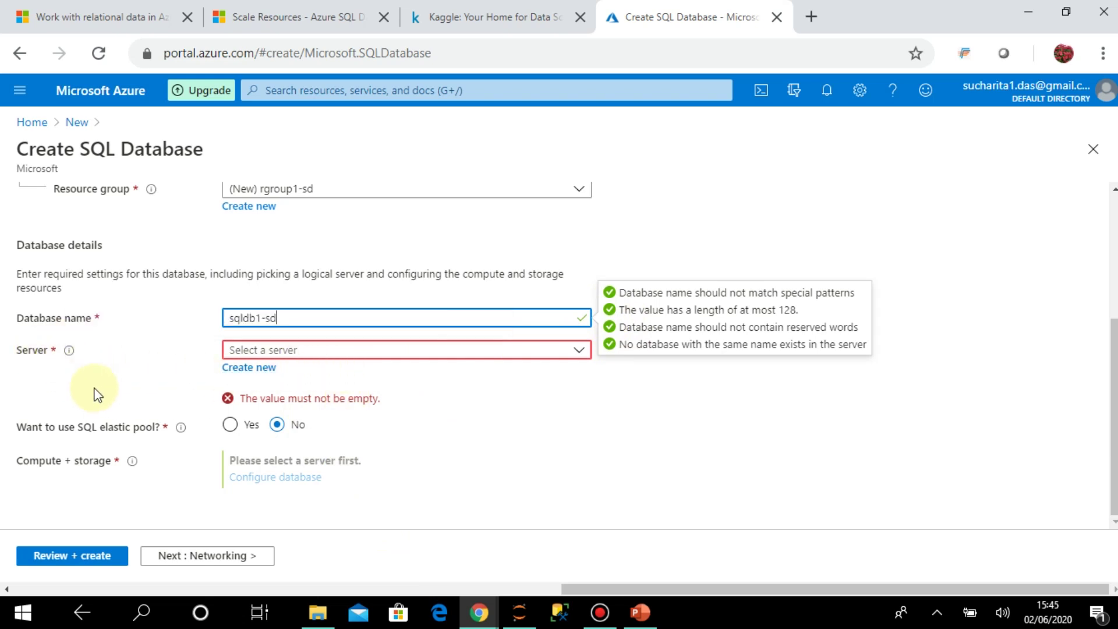
{"action": "left_click", "coordinate": [689, 455]}
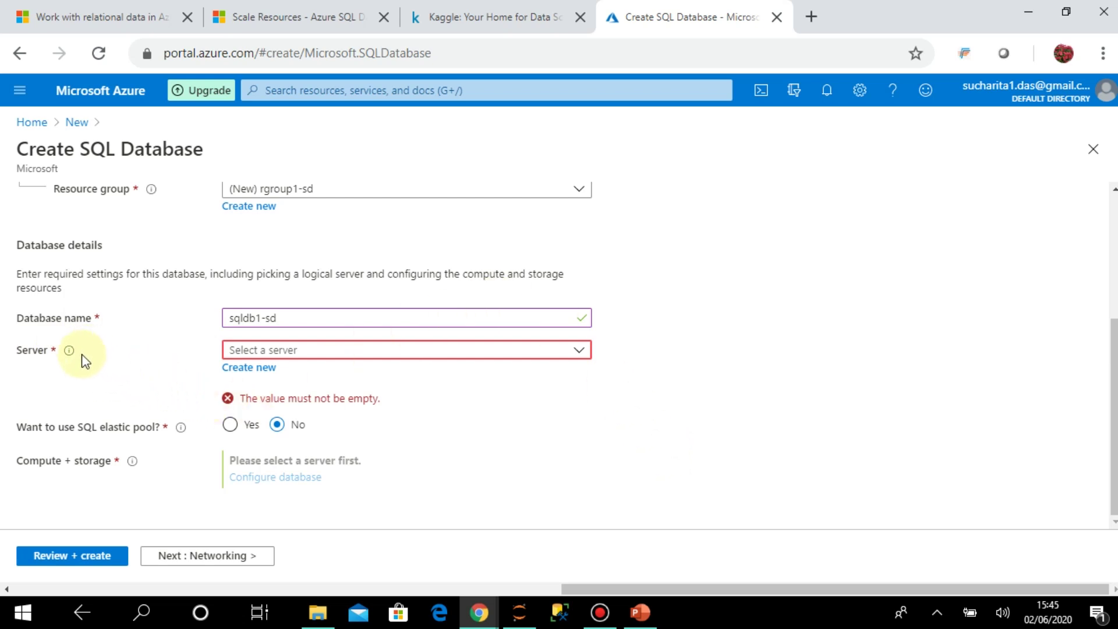
Step: Start a new server for the database and name it sqlsrvr1-sd
{"action": "mouse_move", "coordinate": [76, 357]}
{"action": "left_click", "coordinate": [585, 348]}
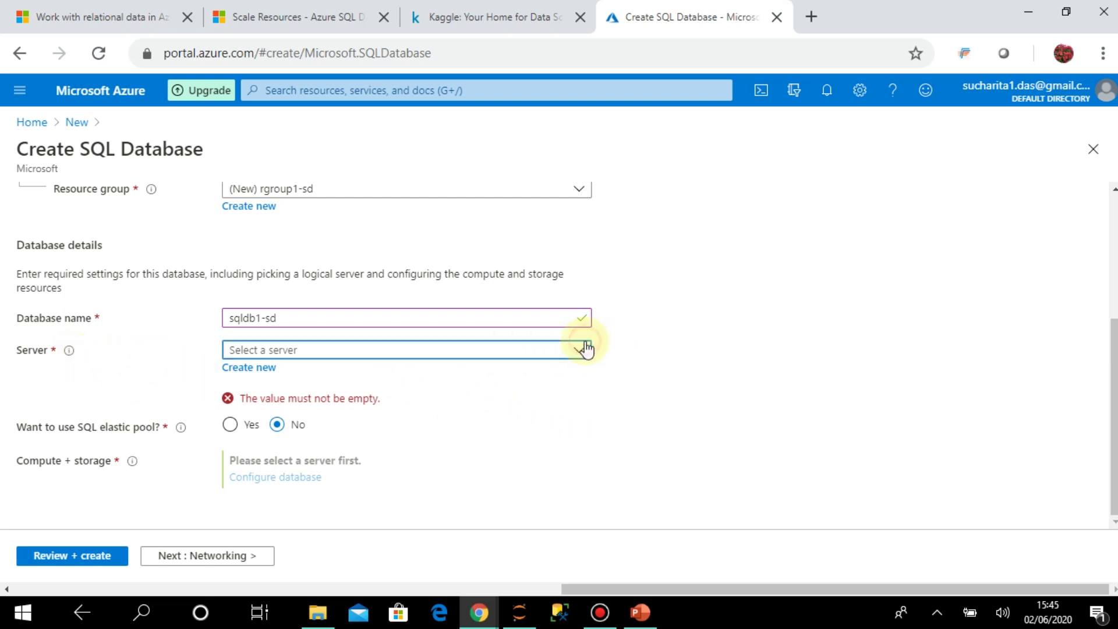
{"action": "left_click", "coordinate": [673, 356]}
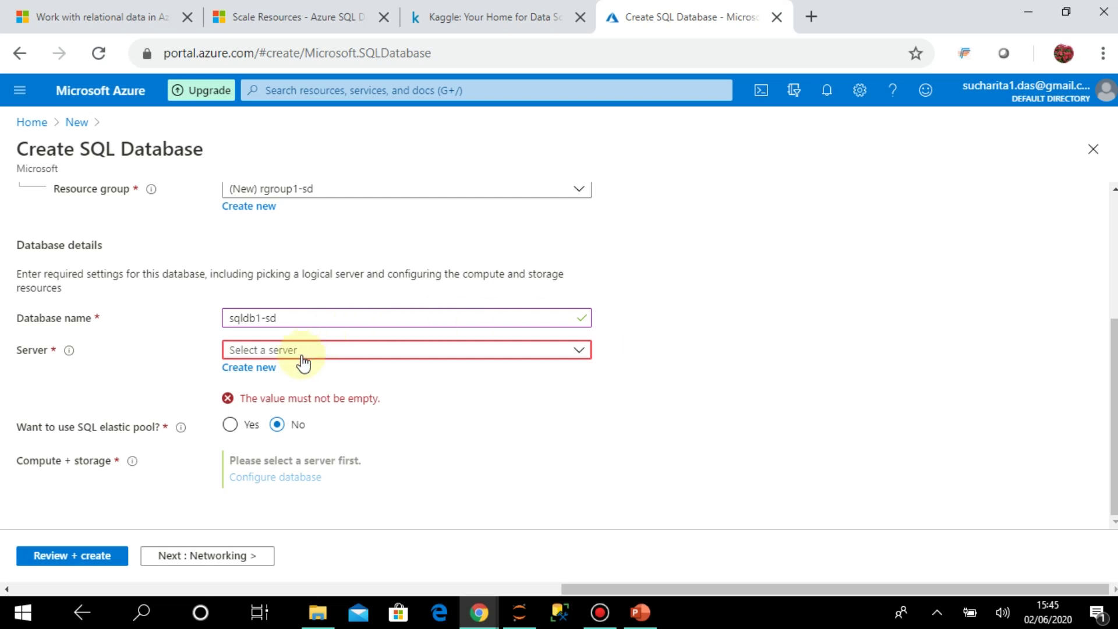
{"action": "left_click", "coordinate": [261, 368]}
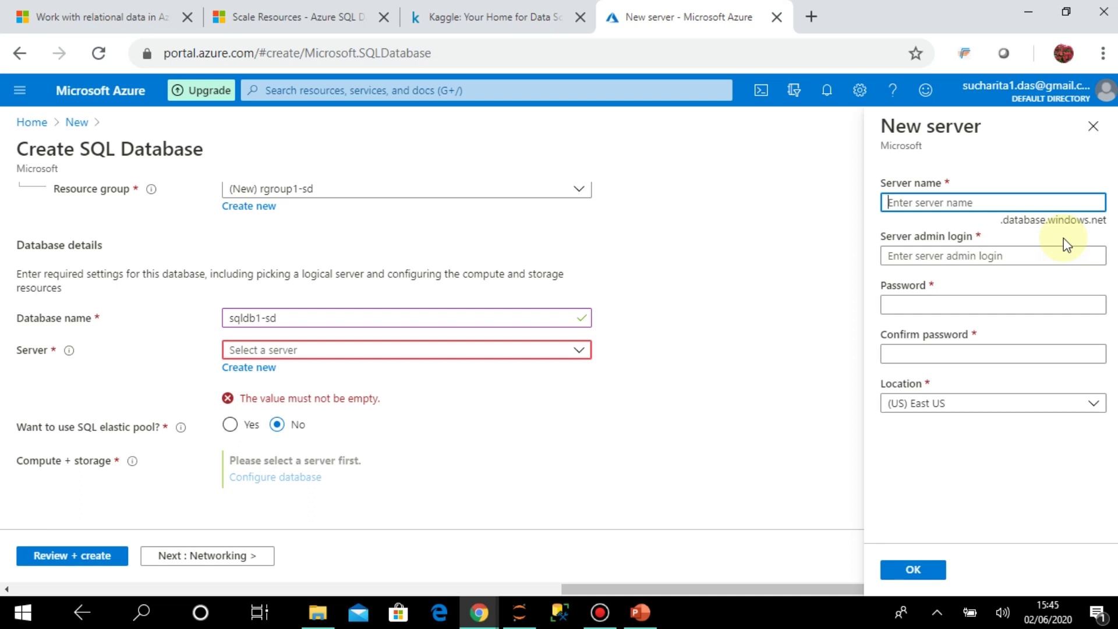
{"action": "type", "text": "sqlsrvr"}
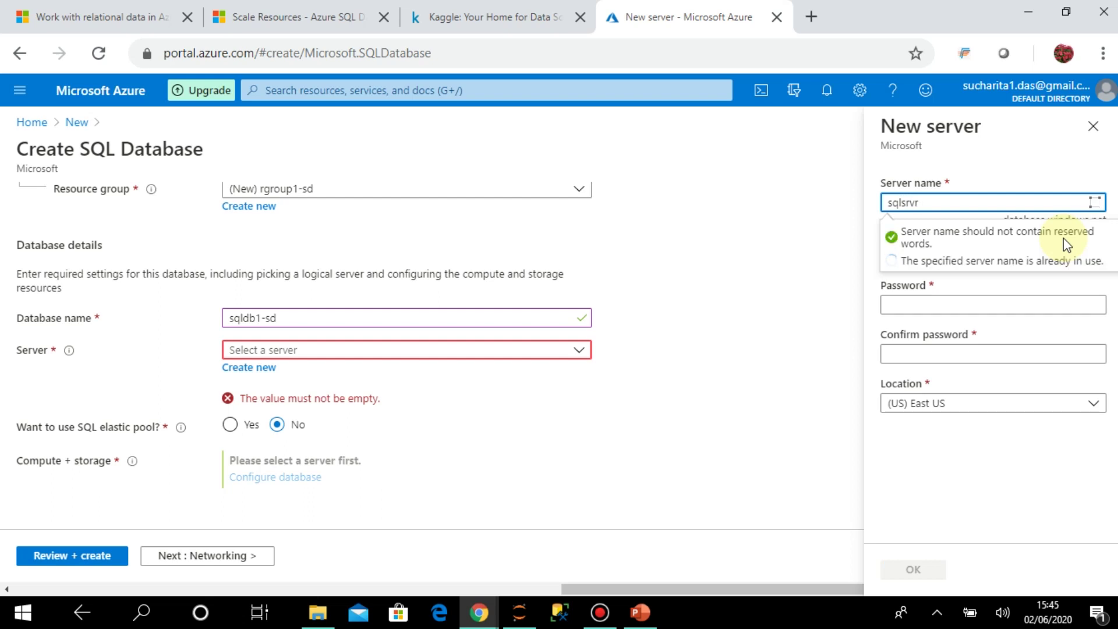
{"action": "type", "text": "1-sd"}
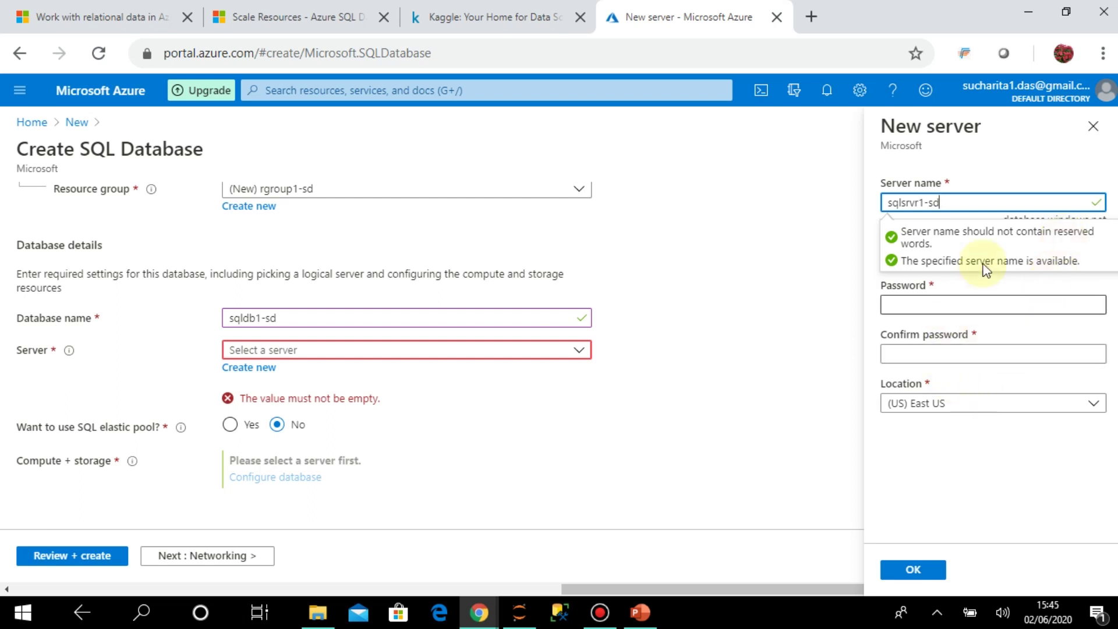
{"action": "left_click", "coordinate": [781, 295]}
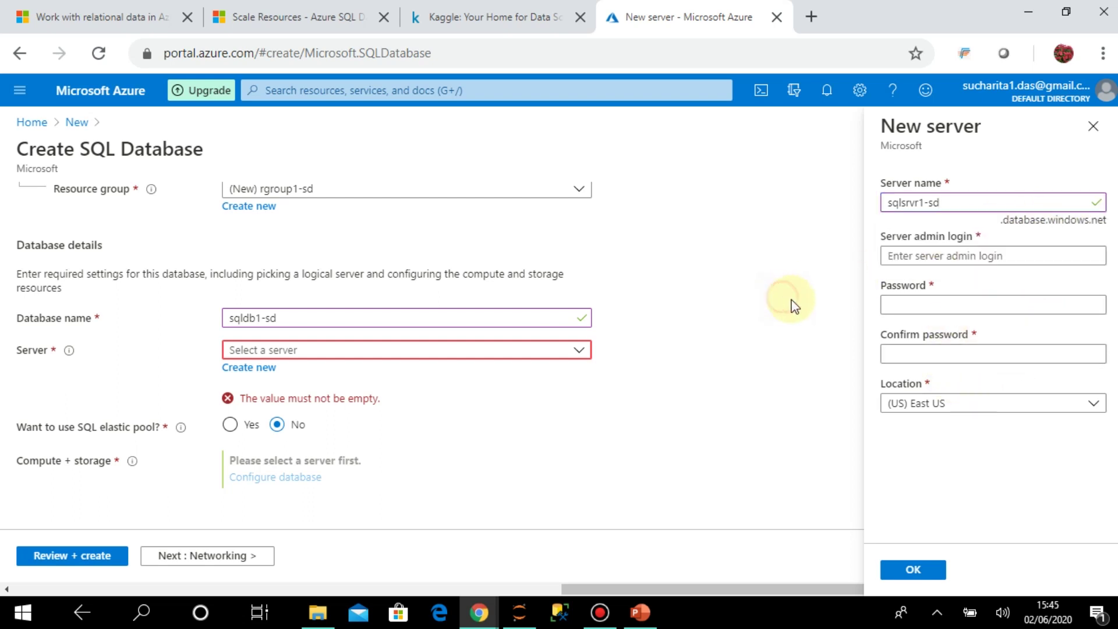
Step: Set the new server's admin login to adminlogin-sd
{"action": "left_click", "coordinate": [919, 255]}
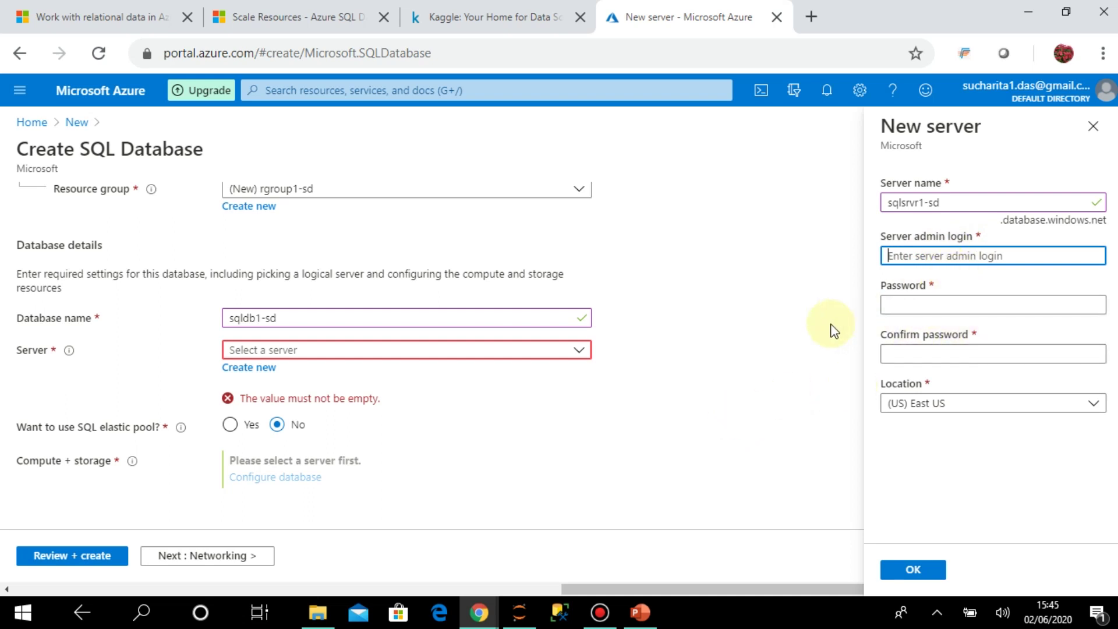
{"action": "type", "text": "a"}
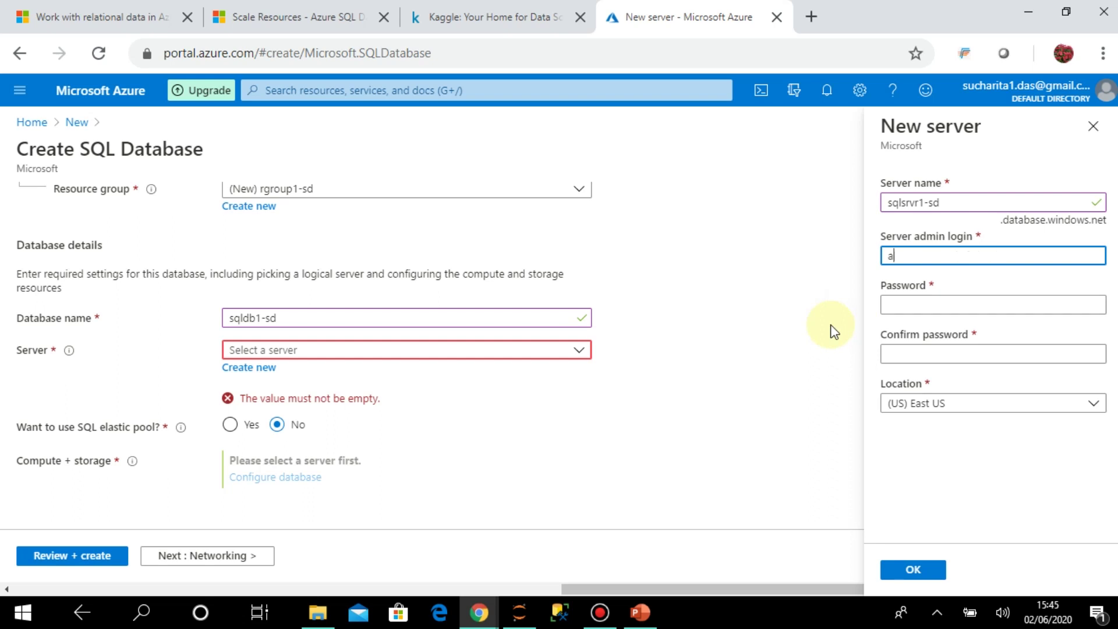
{"action": "type", "text": "dmin"}
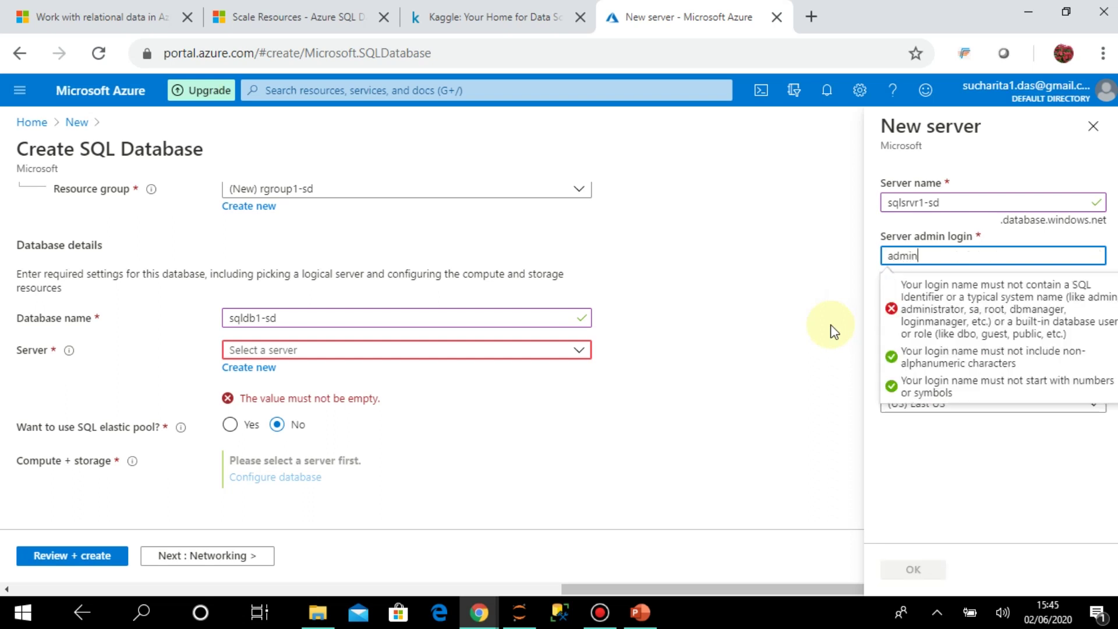
{"action": "type", "text": "login-sd"}
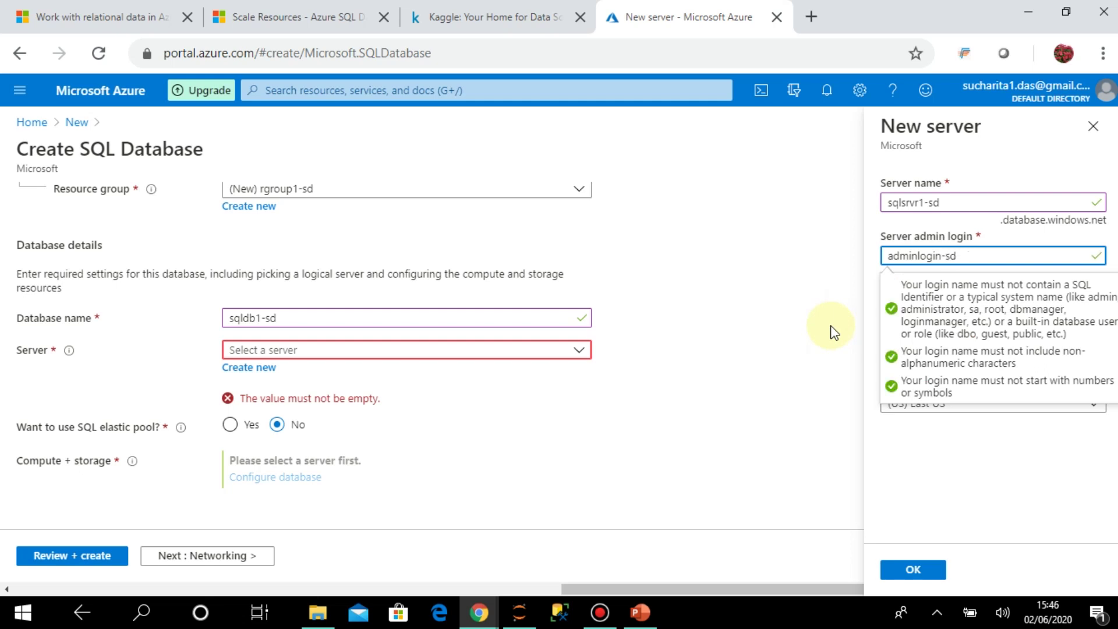
{"action": "left_click", "coordinate": [758, 445]}
Step: Enter the new server's admin password and repeat it in the confirmation field
{"action": "left_click", "coordinate": [912, 310]}
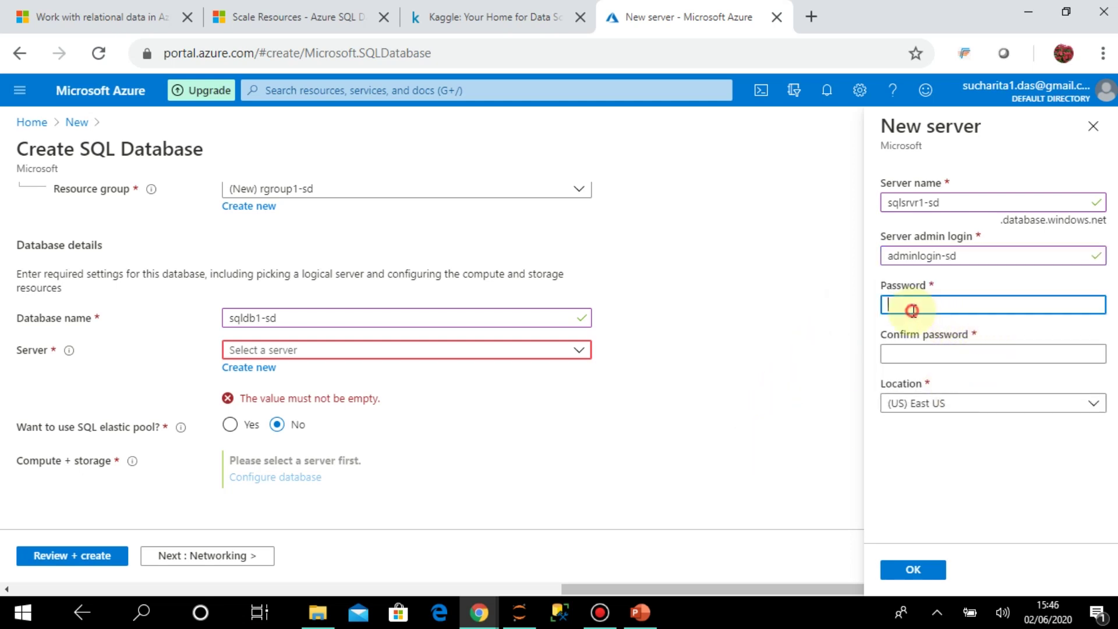
{"action": "type", "text": "****"}
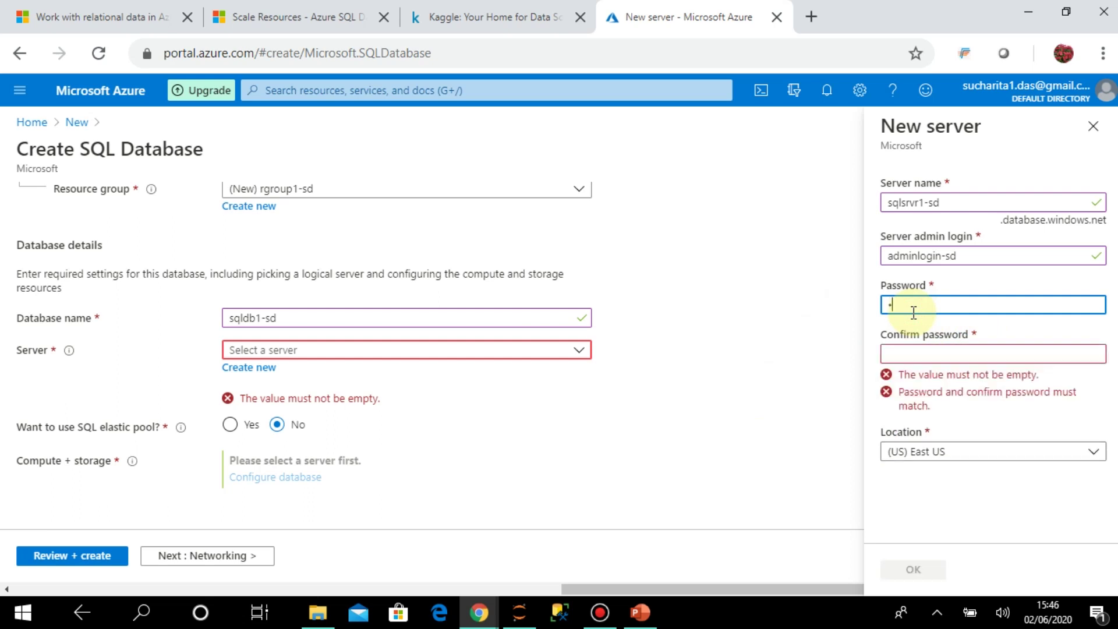
{"action": "type", "text": "**"}
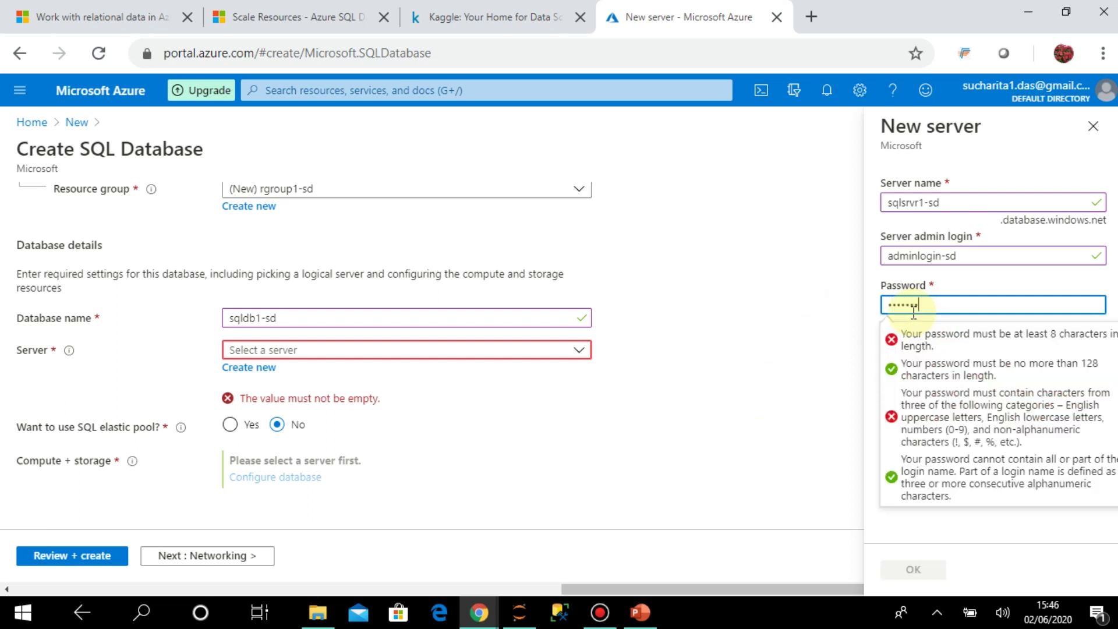
{"action": "type", "text": "***"}
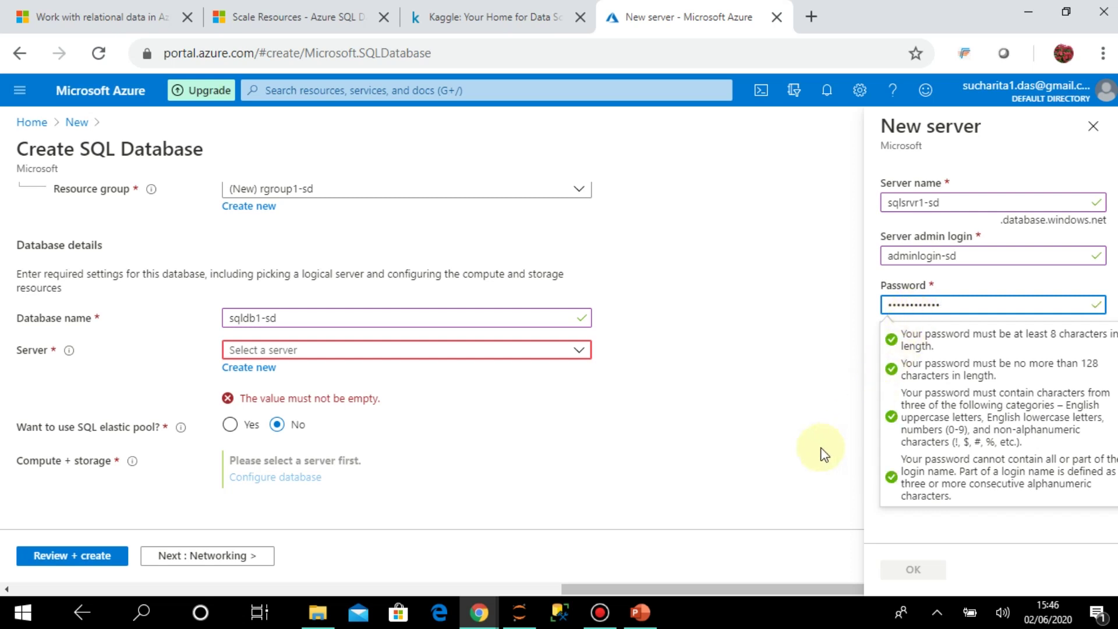
{"action": "left_click", "coordinate": [908, 354]}
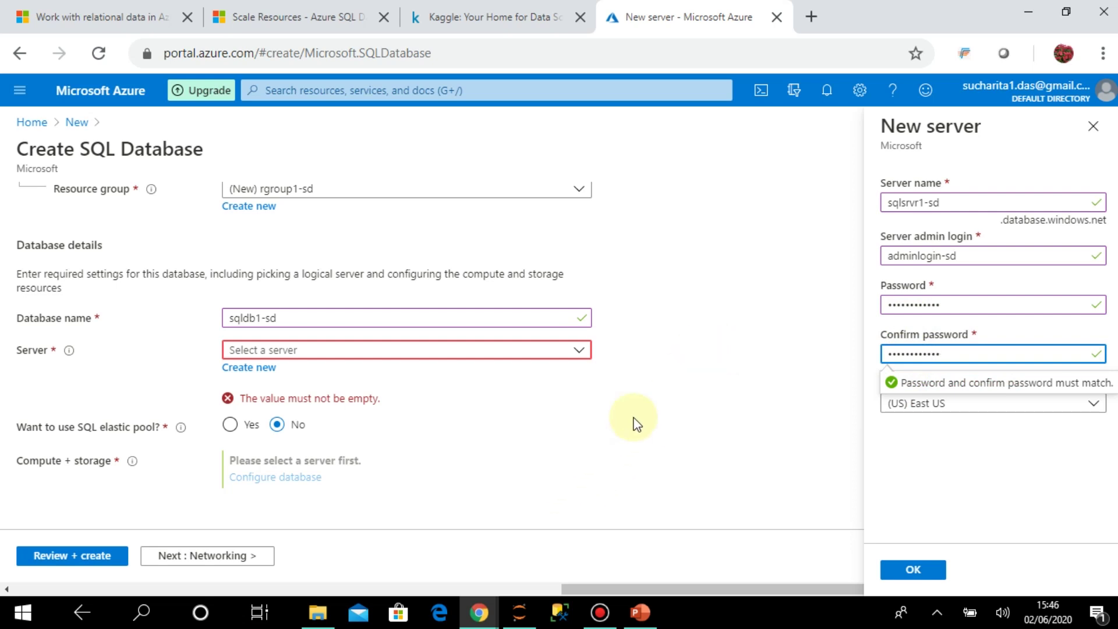
{"action": "left_click", "coordinate": [807, 430]}
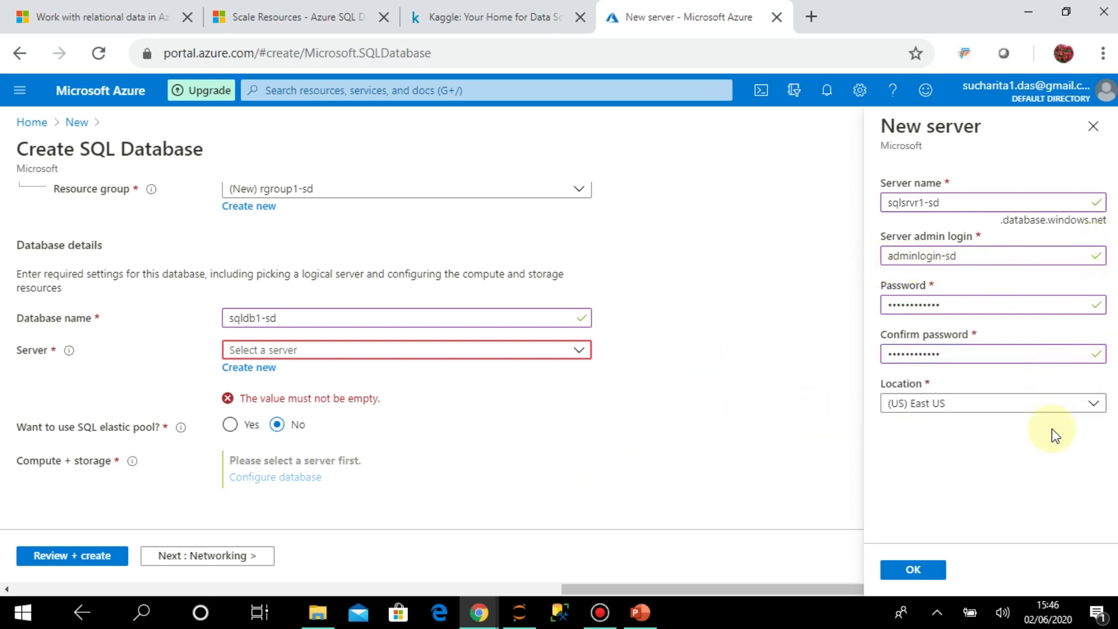
Step: Look through the server locations, keep (US) East US, and accept the new server's settings
{"action": "left_click", "coordinate": [1095, 405]}
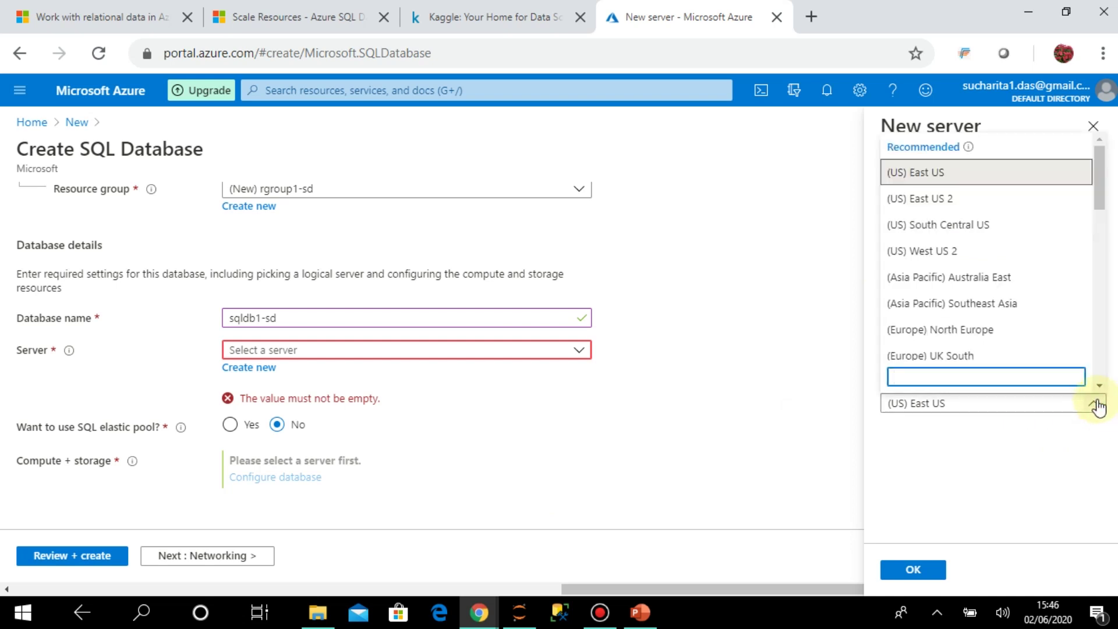
{"action": "mouse_move", "coordinate": [1098, 187]}
{"action": "left_mouse_down"}
{"action": "mouse_move", "coordinate": [1100, 367]}
{"action": "mouse_move", "coordinate": [1104, 178]}
{"action": "left_mouse_up"}
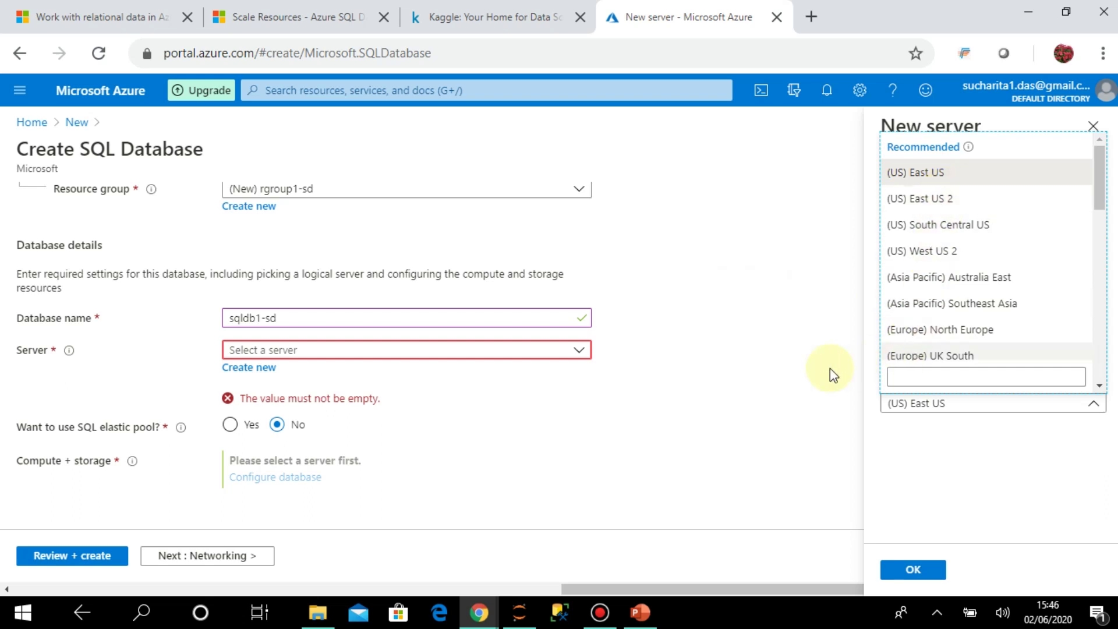
{"action": "left_click", "coordinate": [803, 377]}
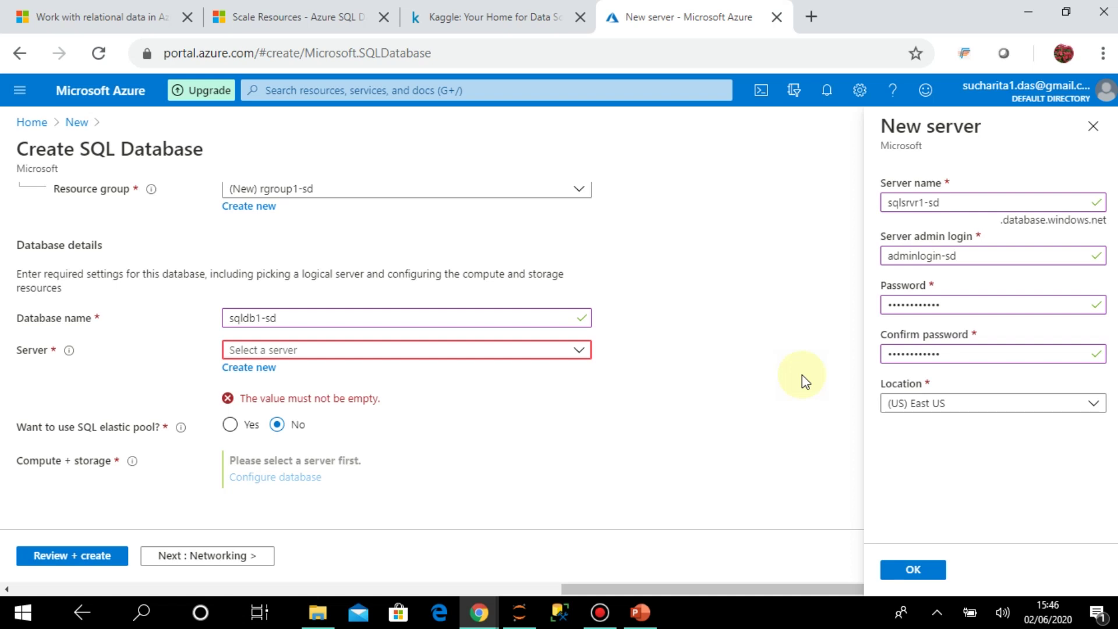
{"action": "left_click", "coordinate": [1094, 404]}
{"action": "left_click", "coordinate": [793, 425]}
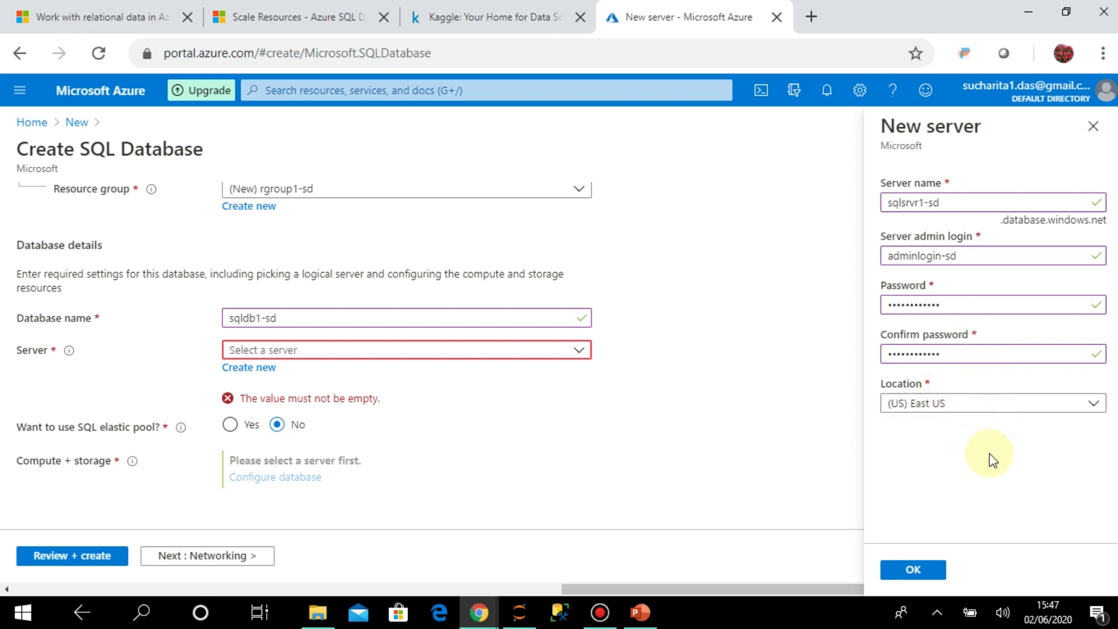
{"action": "left_click", "coordinate": [925, 572]}
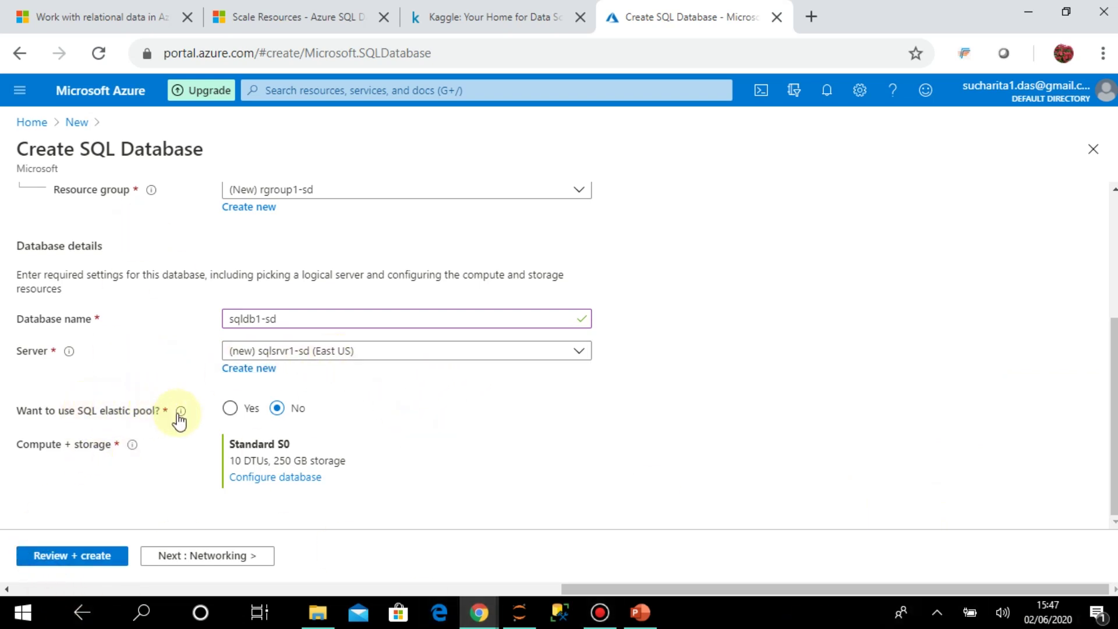
Step: Open the database's compute and storage configuration and compare the Basic and Standard tiers
{"action": "mouse_move", "coordinate": [180, 412]}
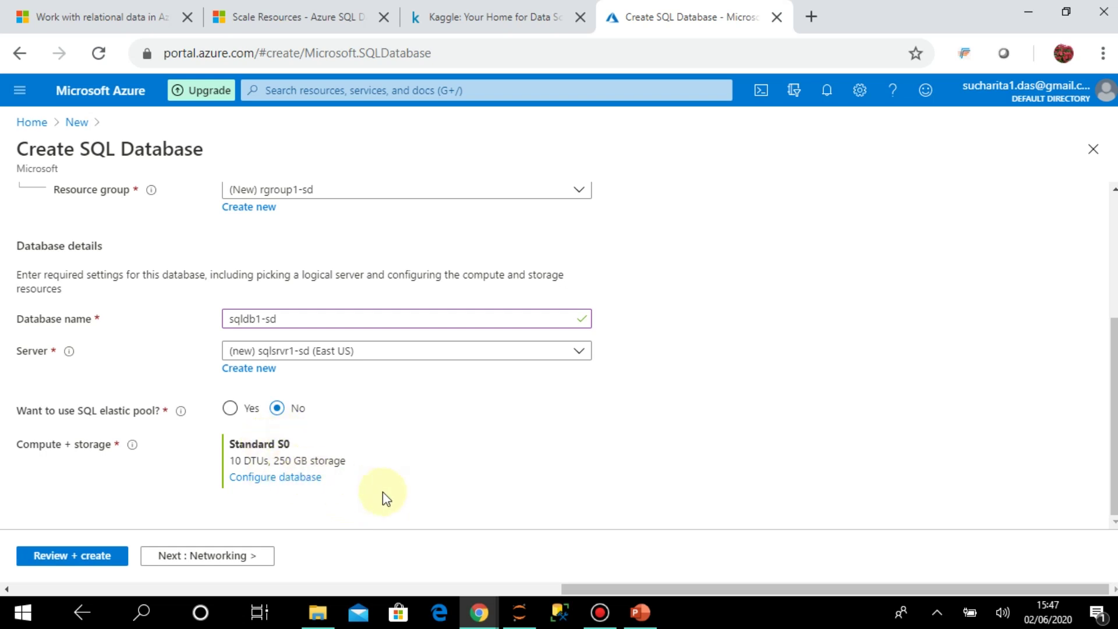
{"action": "left_click", "coordinate": [286, 475]}
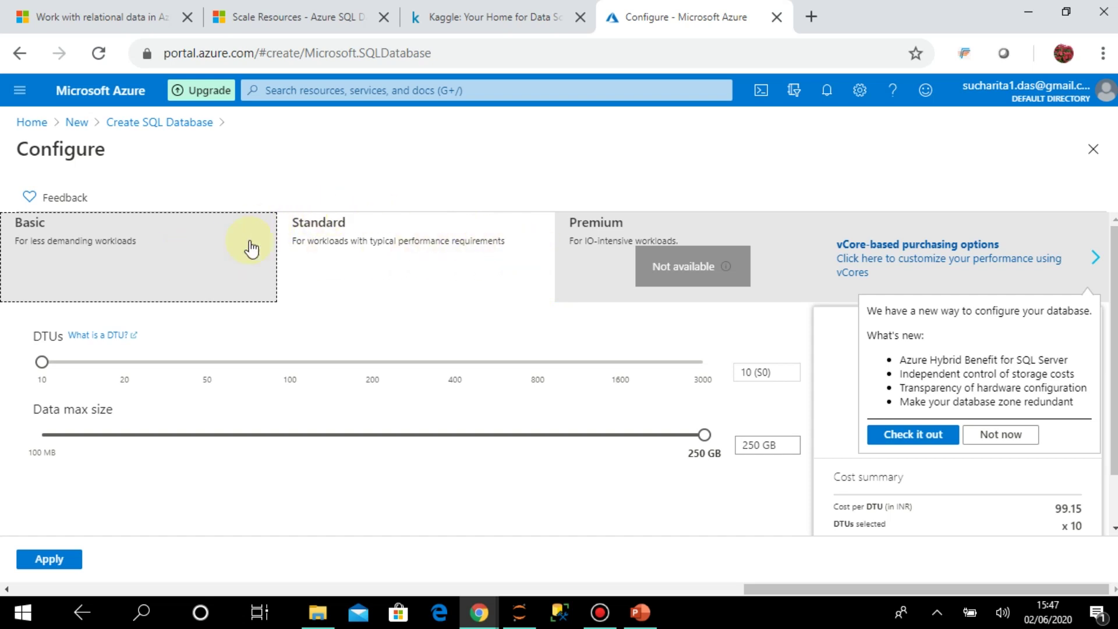
{"action": "left_click", "coordinate": [385, 267]}
{"action": "left_click", "coordinate": [574, 274]}
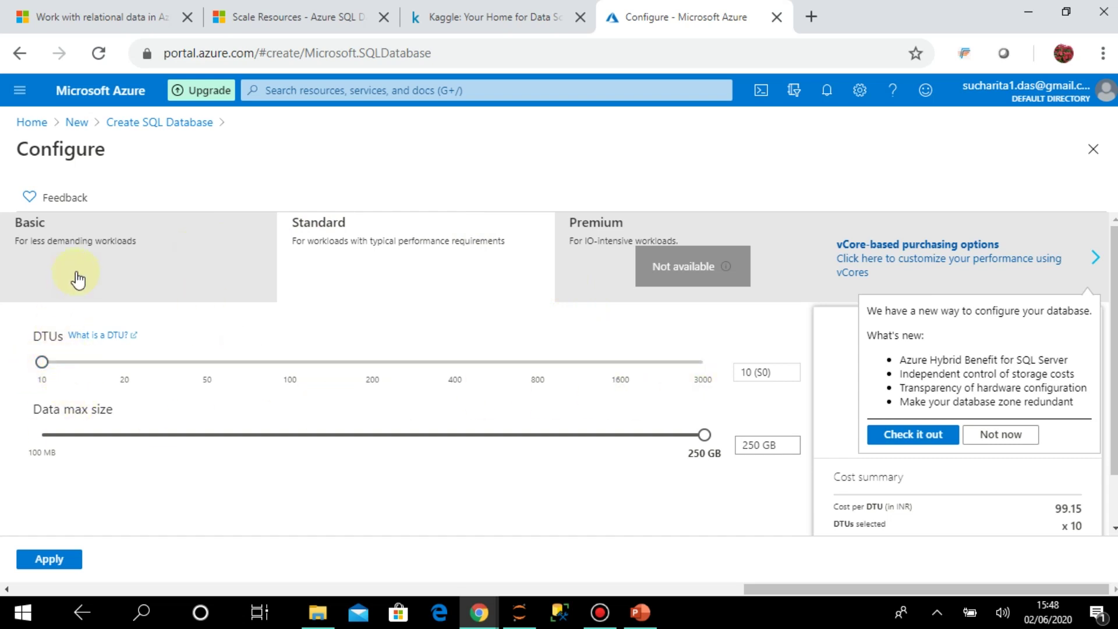
{"action": "left_click", "coordinate": [330, 257]}
{"action": "left_click", "coordinate": [211, 262]}
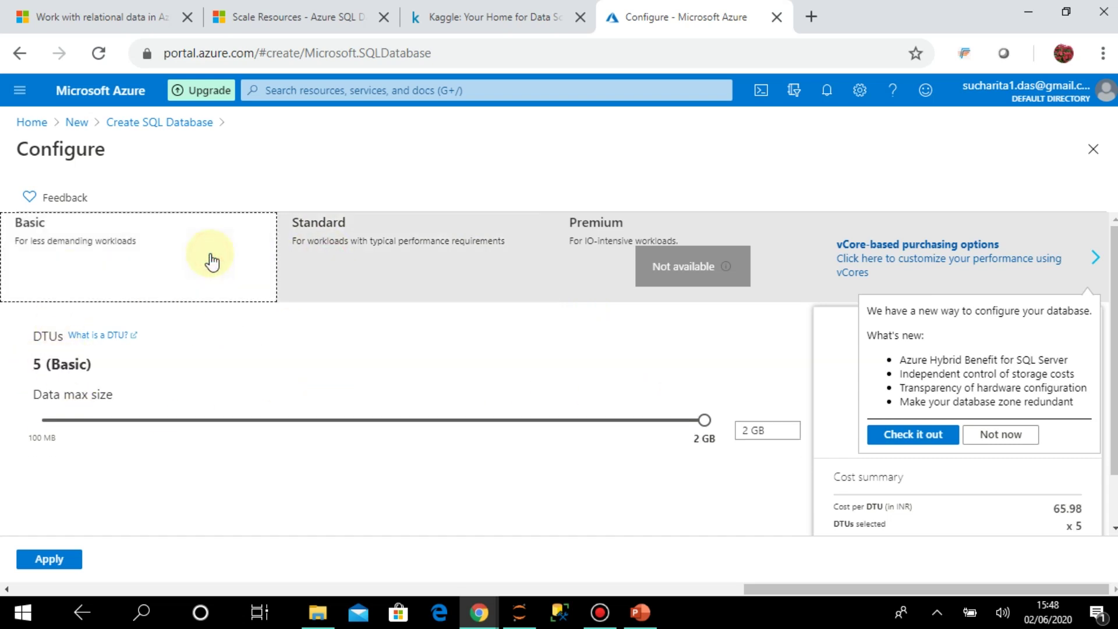
{"action": "left_click", "coordinate": [392, 262]}
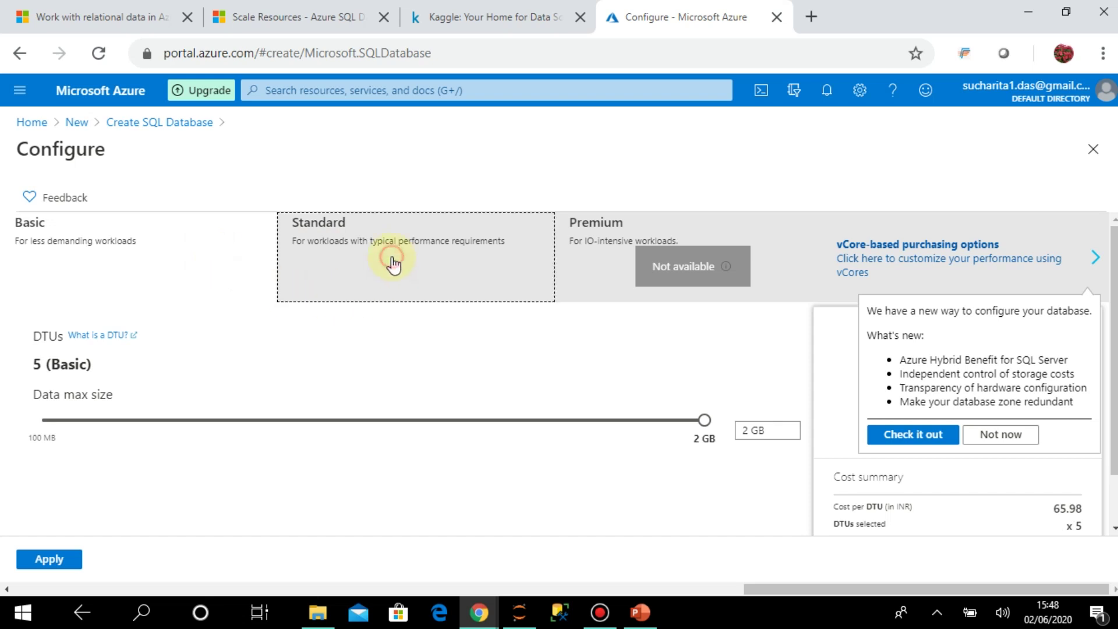
{"action": "left_click", "coordinate": [127, 281]}
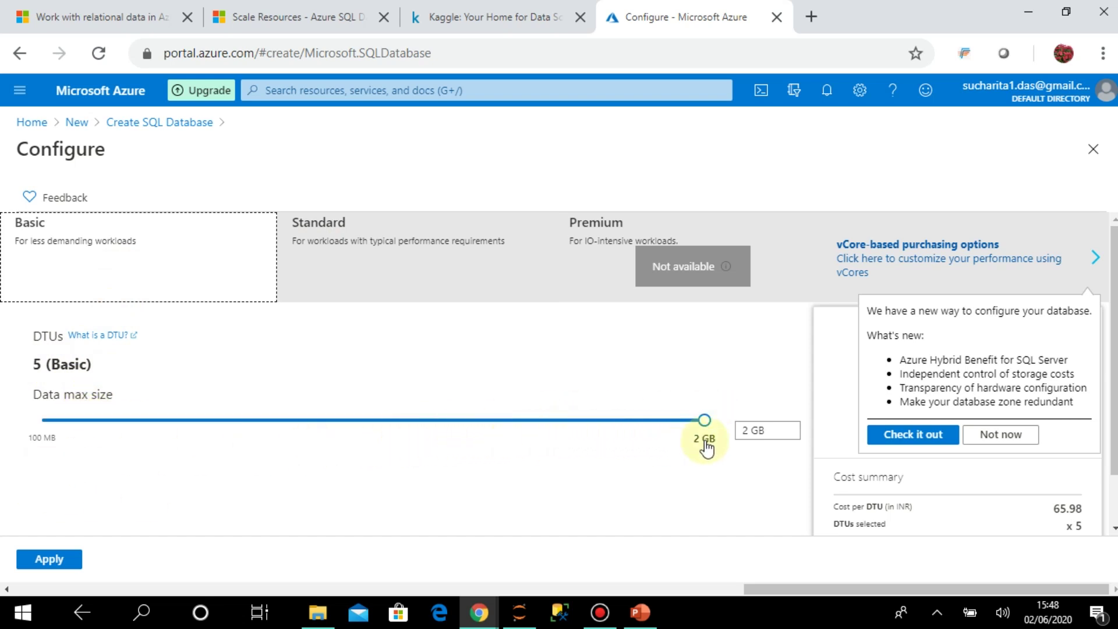
Step: Choose the Standard tier with 20 DTUs and dismiss the notice about the new configuration options
{"action": "left_click", "coordinate": [355, 263]}
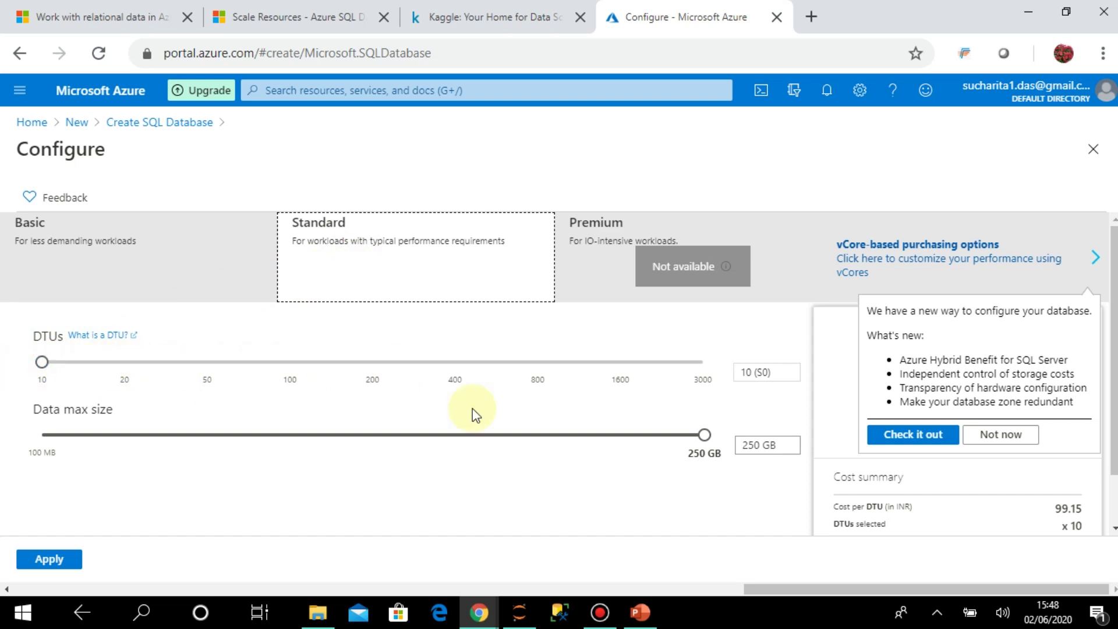
{"action": "left_click", "coordinate": [128, 359]}
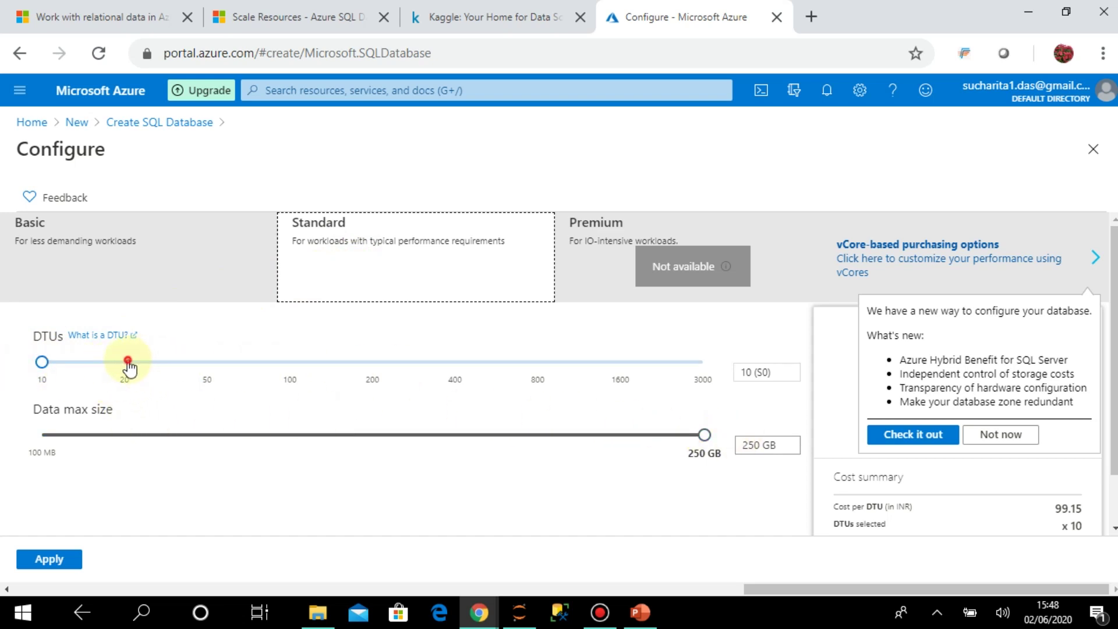
{"action": "left_click_drag", "start_coordinate": [40, 362], "coordinate": [140, 367]}
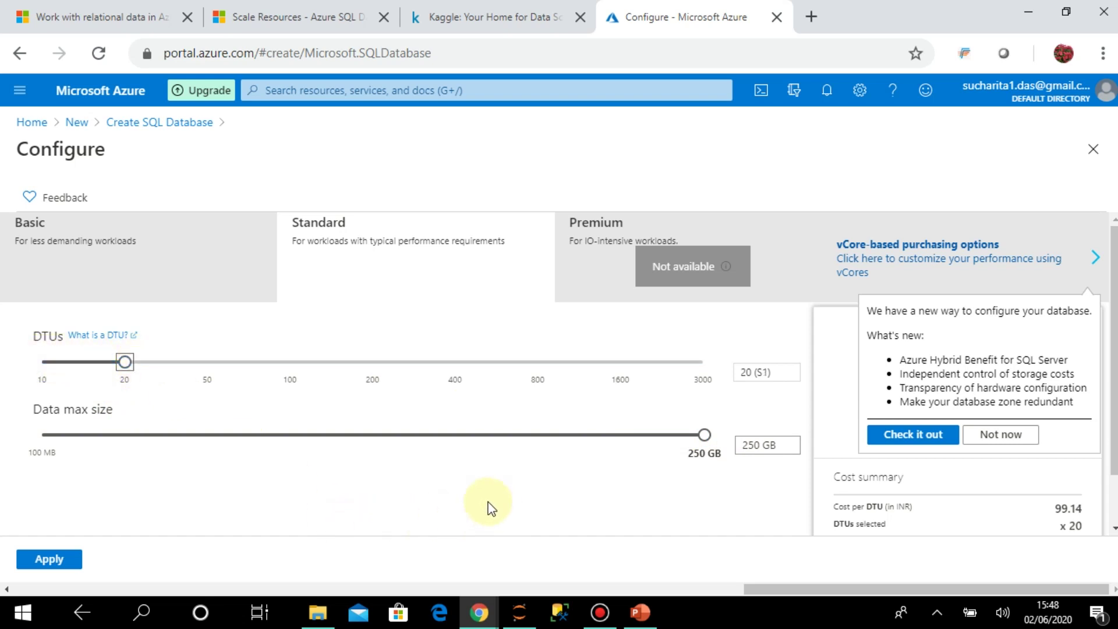
{"action": "left_click", "coordinate": [704, 435]}
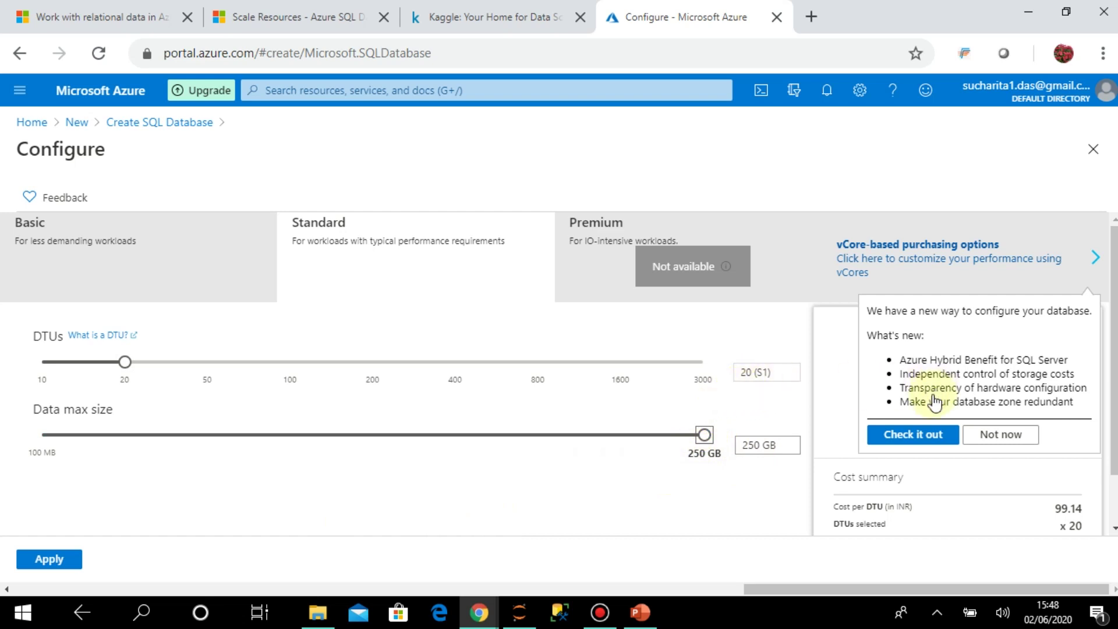
{"action": "left_click", "coordinate": [994, 436]}
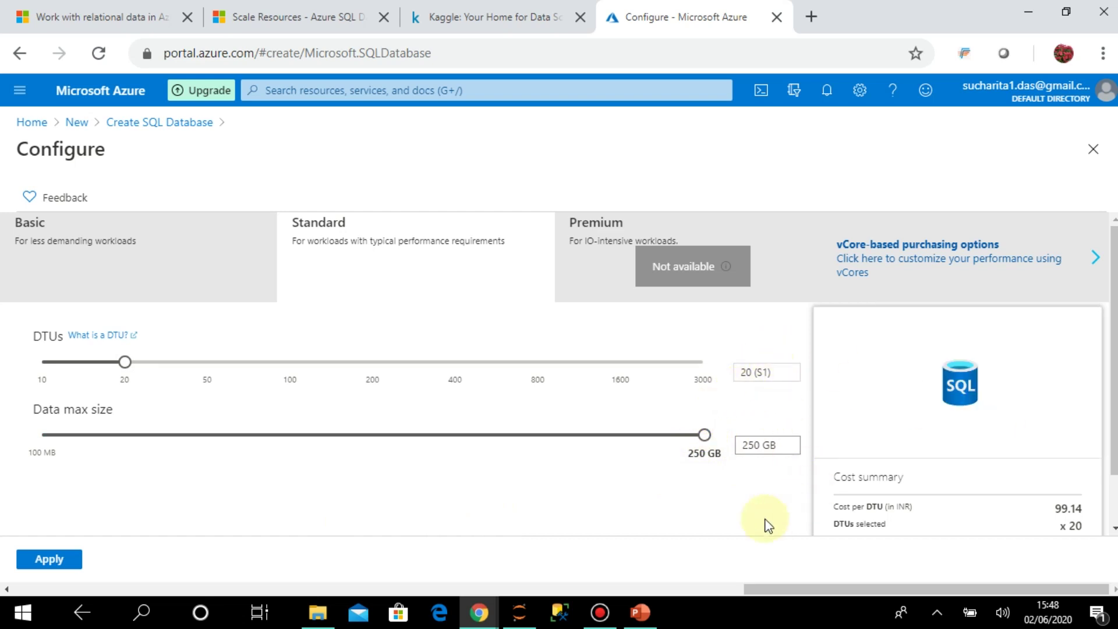
Step: Try 50 DTUs for the Standard tier and reduce the DTUs to 10
{"action": "scroll", "coordinate": [944, 398], "scroll_direction": "down", "scroll_amount": 1}
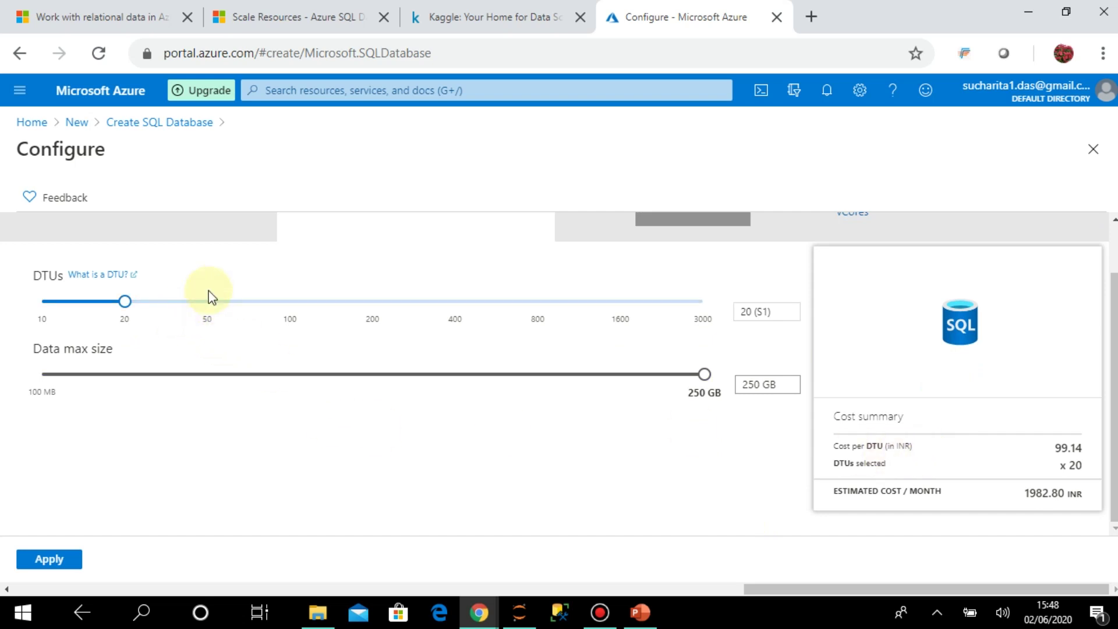
{"action": "left_click_drag", "start_coordinate": [125, 301], "coordinate": [205, 301]}
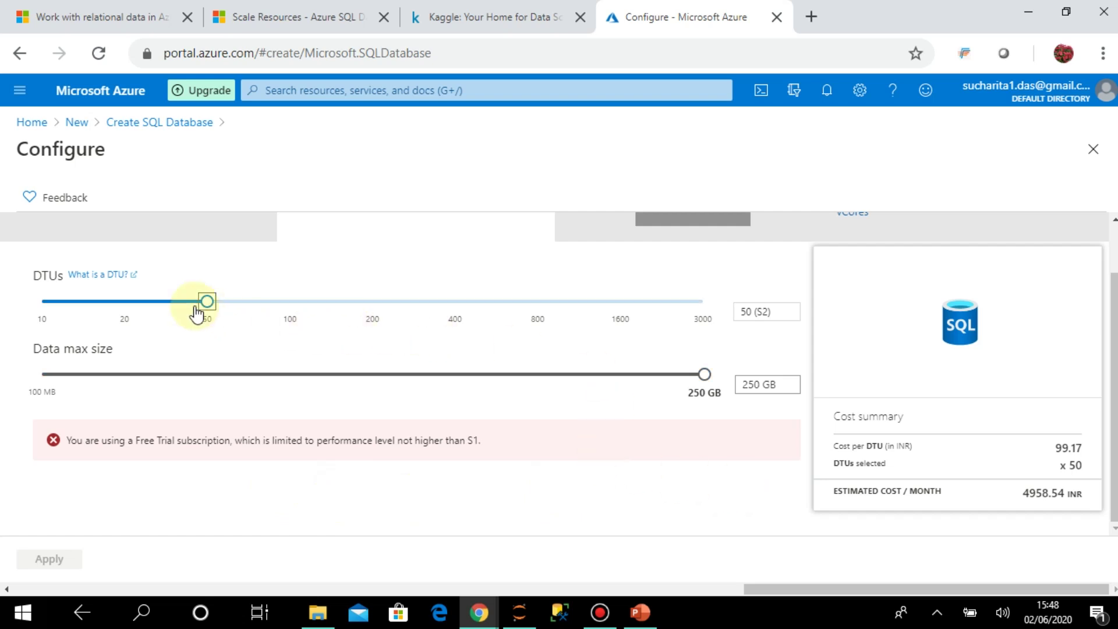
{"action": "left_click_drag", "start_coordinate": [205, 304], "coordinate": [42, 309]}
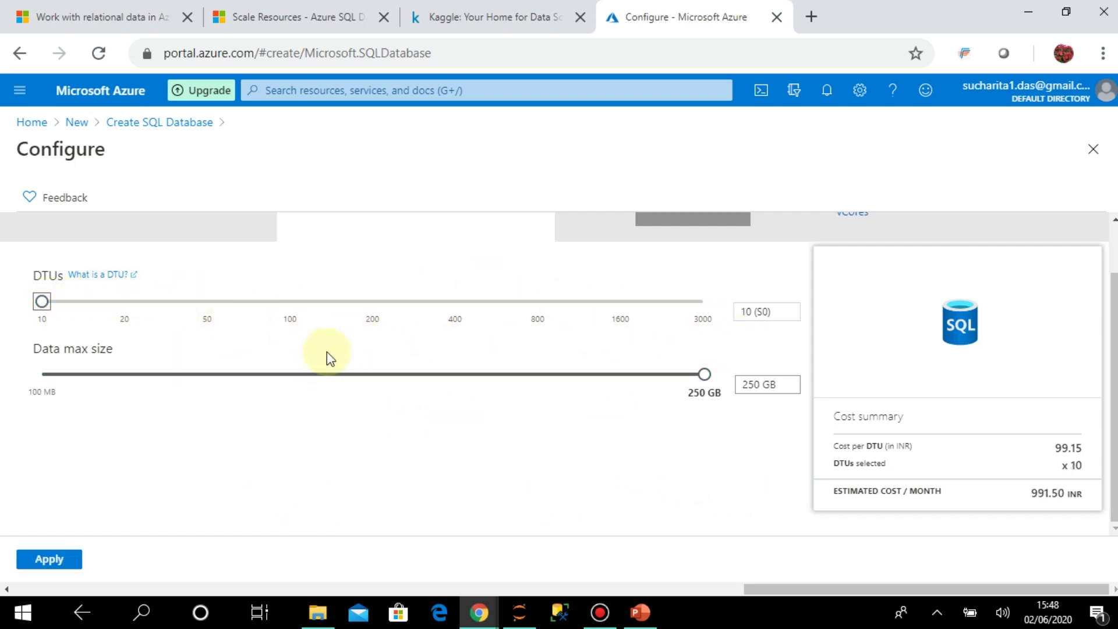
{"action": "scroll", "coordinate": [420, 430], "scroll_direction": "up", "scroll_amount": 1}
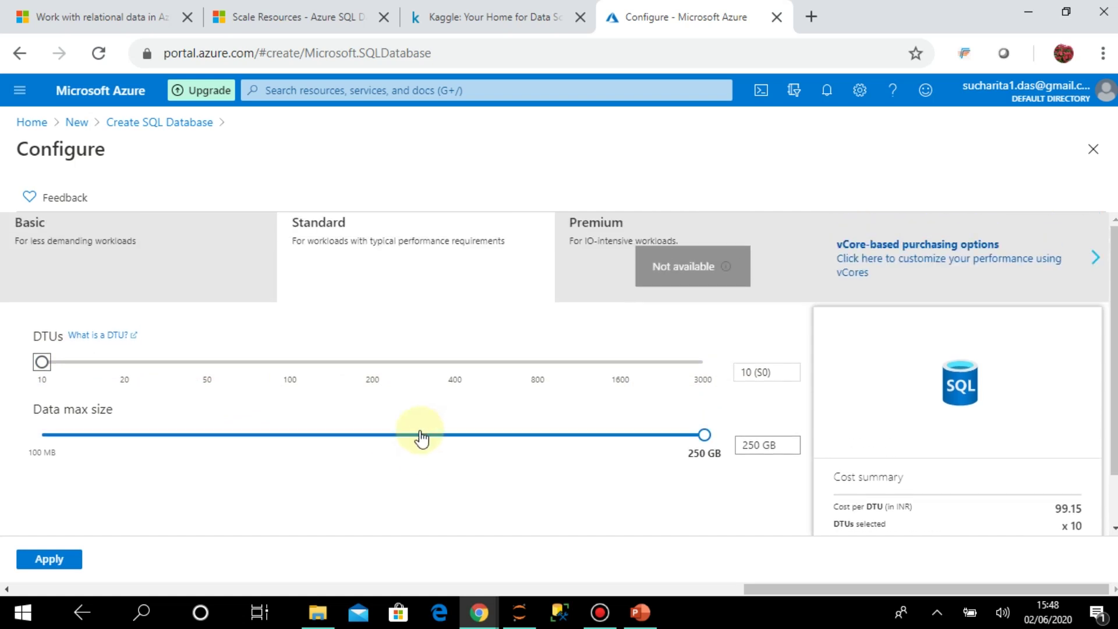
Step: Switch the database to the Basic tier and check its estimated monthly cost
{"action": "left_click", "coordinate": [194, 288]}
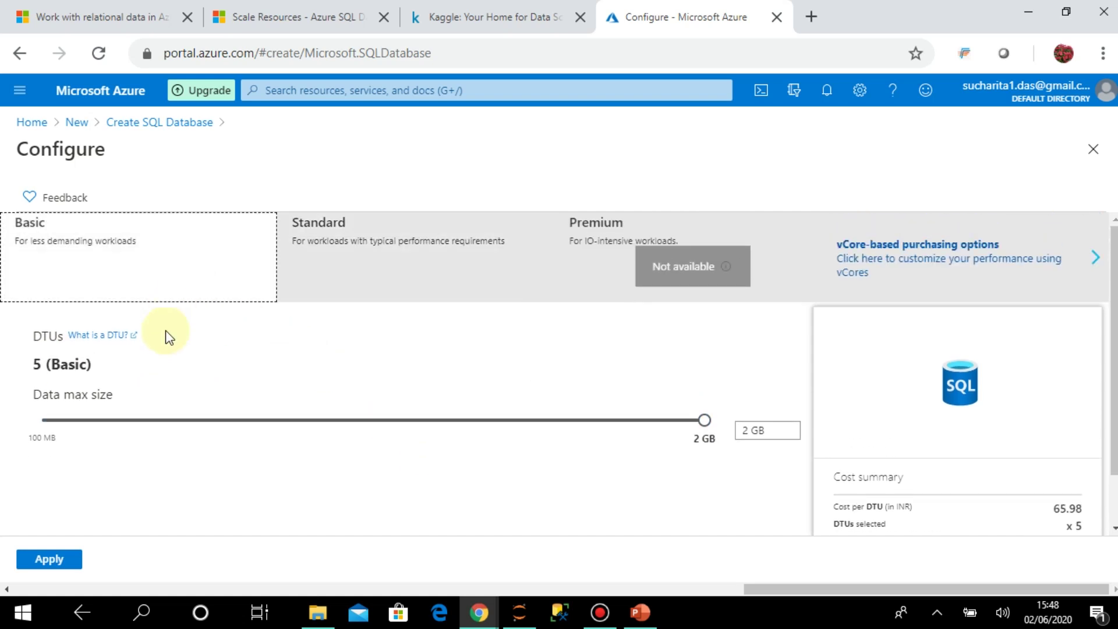
{"action": "scroll", "coordinate": [1008, 498], "scroll_direction": "down", "scroll_amount": 1}
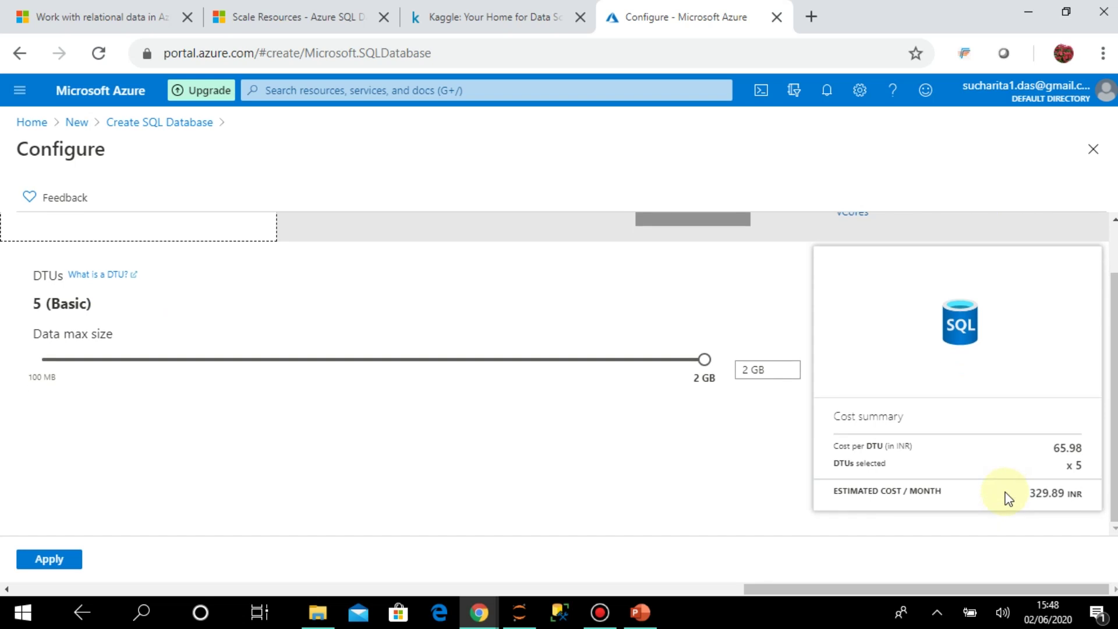
{"action": "scroll", "coordinate": [1007, 499], "scroll_direction": "up", "scroll_amount": 1}
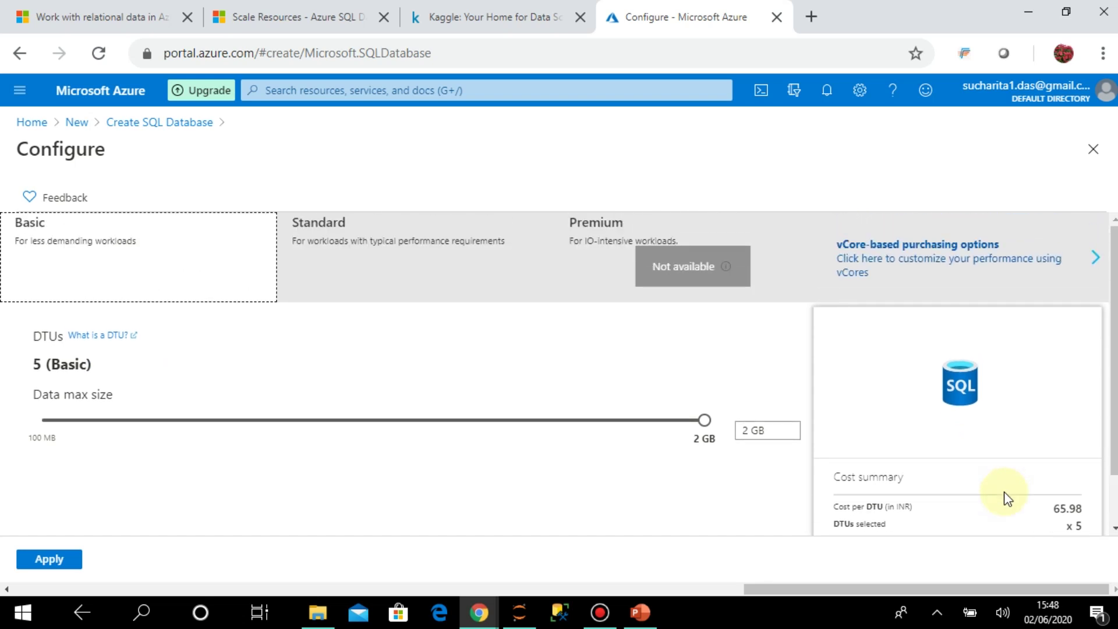
{"action": "scroll", "coordinate": [1004, 494], "scroll_direction": "down", "scroll_amount": 1}
{"action": "scroll", "coordinate": [1004, 492], "scroll_direction": "up", "scroll_amount": 1}
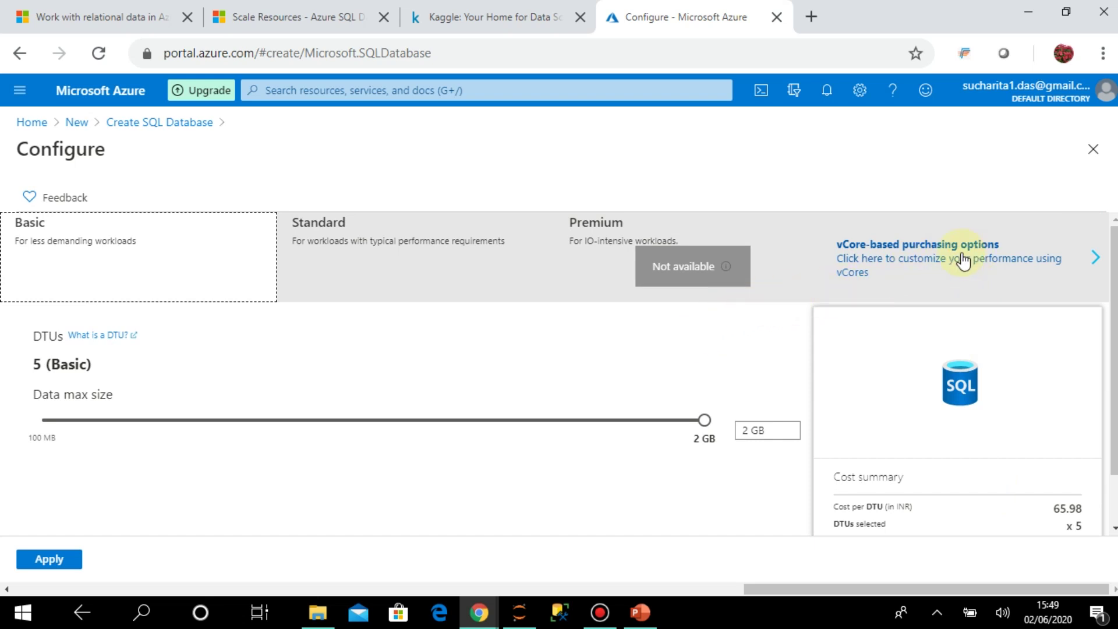
Step: Switch to the vCore-based purchasing options and examine the General Purpose compute tiers, hardware configuration and cost summary
{"action": "left_click", "coordinate": [931, 258]}
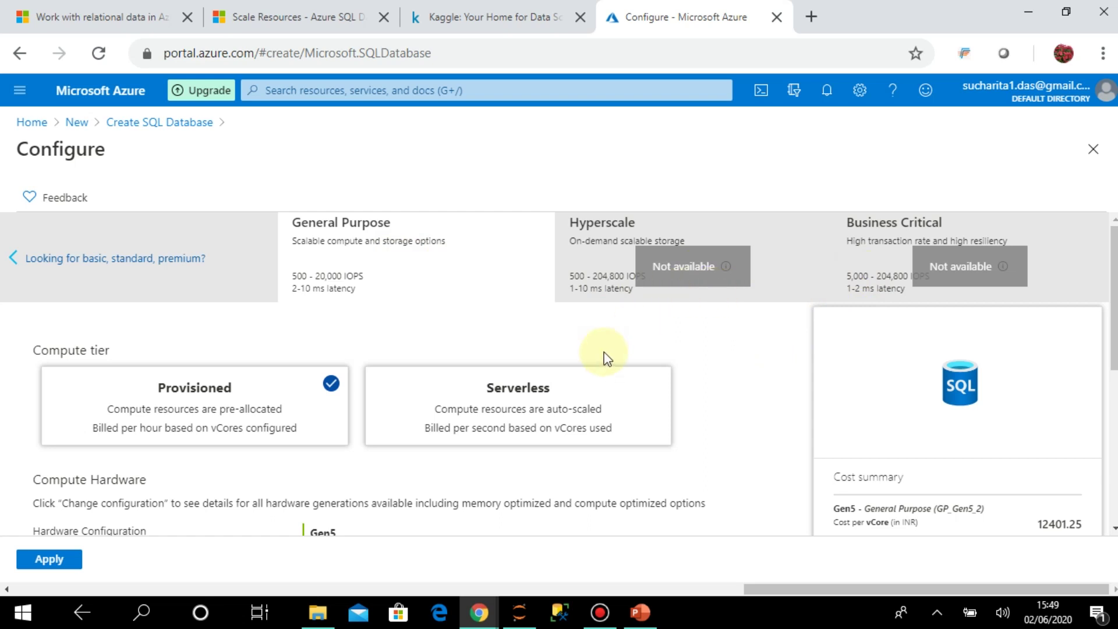
{"action": "scroll", "coordinate": [888, 461], "scroll_direction": "down", "scroll_amount": 2}
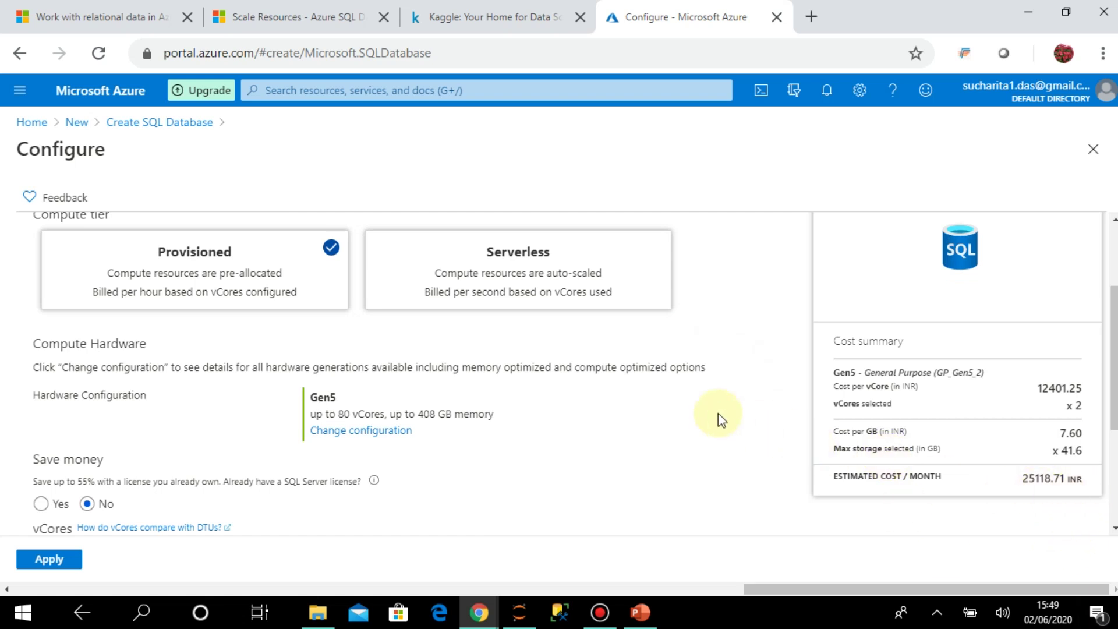
{"action": "scroll", "coordinate": [692, 413], "scroll_direction": "up", "scroll_amount": 2}
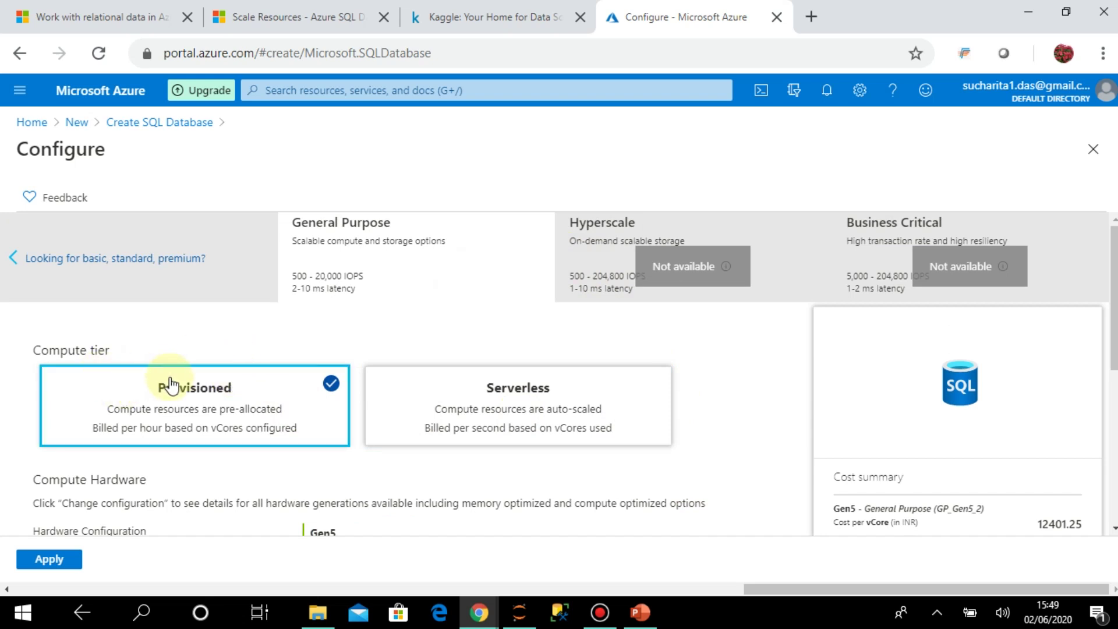
{"action": "scroll", "coordinate": [170, 385], "scroll_direction": "down", "scroll_amount": 2}
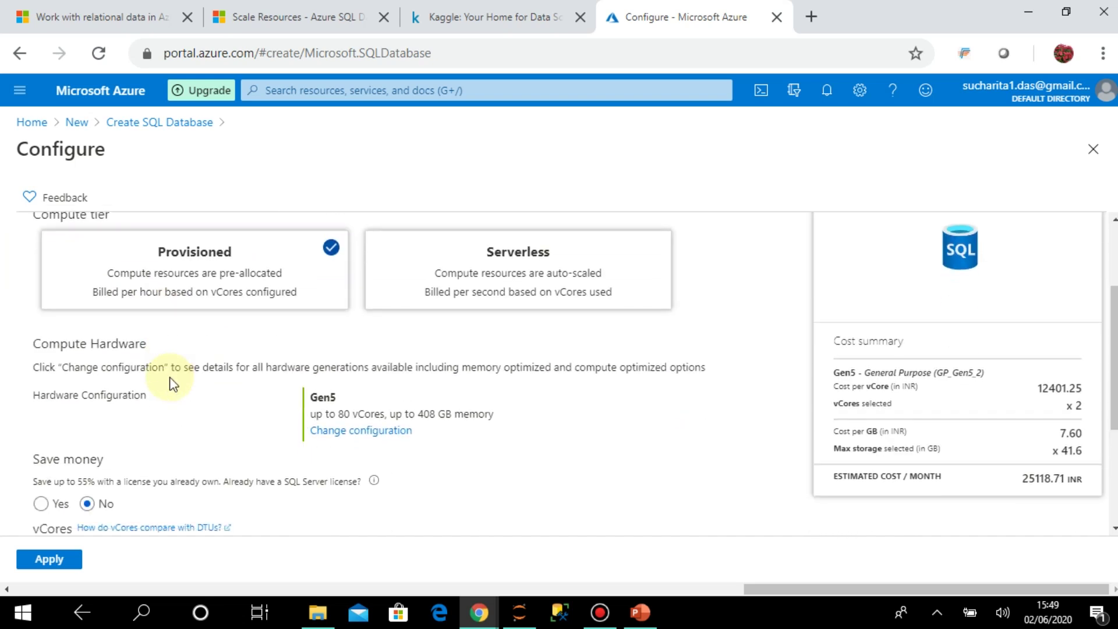
{"action": "scroll", "coordinate": [175, 375], "scroll_direction": "up", "scroll_amount": 2}
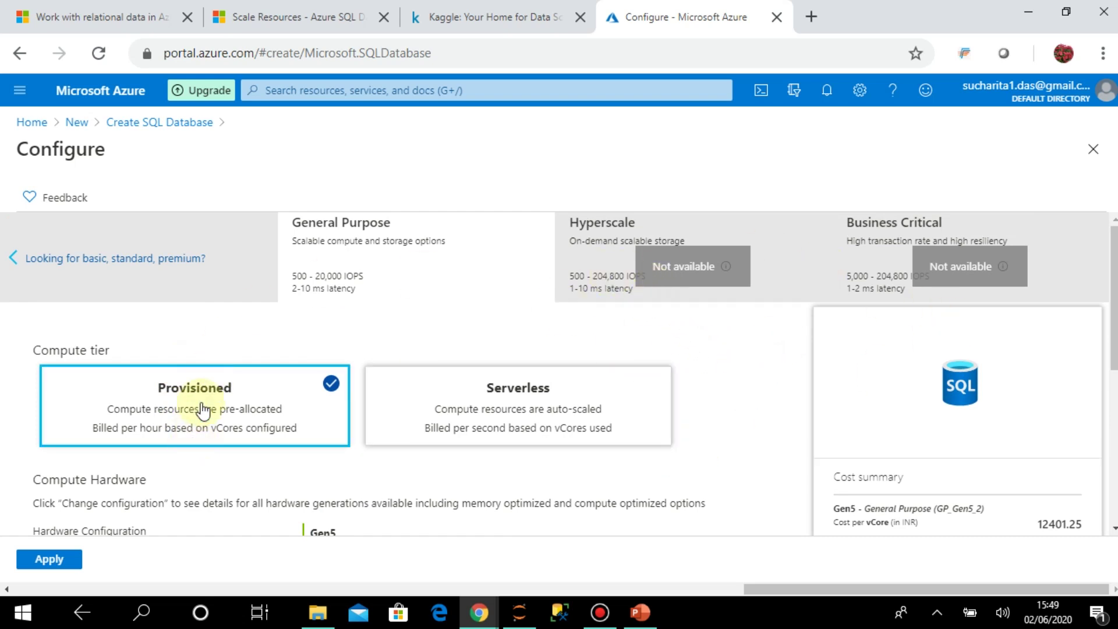
Step: Try the Serverless compute tier and examine its vCore range, auto-pause delay, data max size and cost summary
{"action": "left_click", "coordinate": [496, 428]}
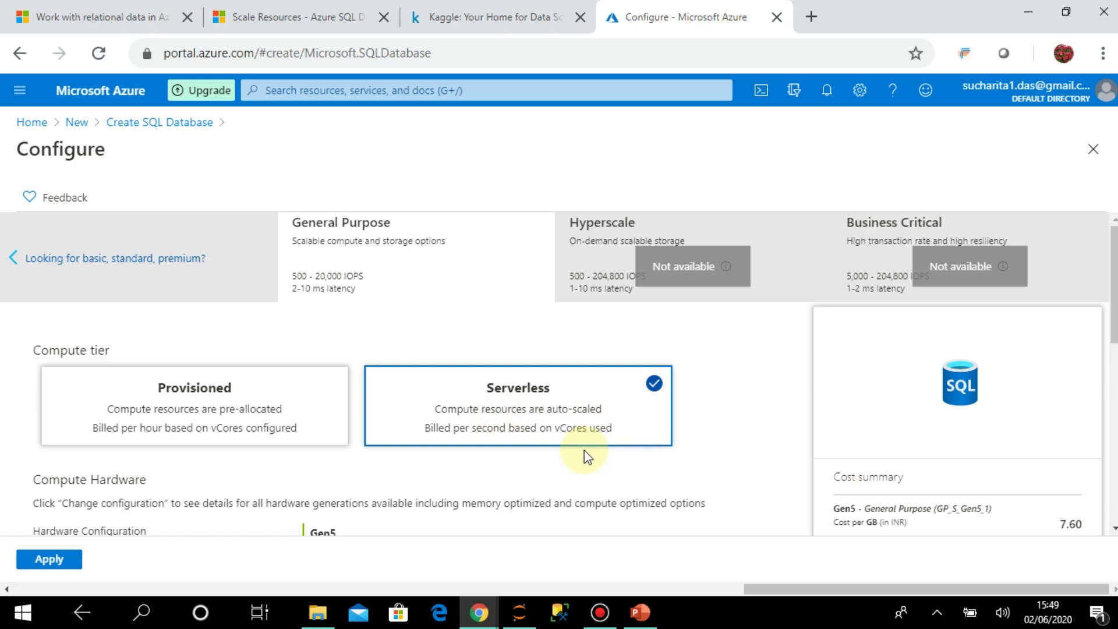
{"action": "scroll", "coordinate": [584, 450], "scroll_direction": "down", "scroll_amount": 5}
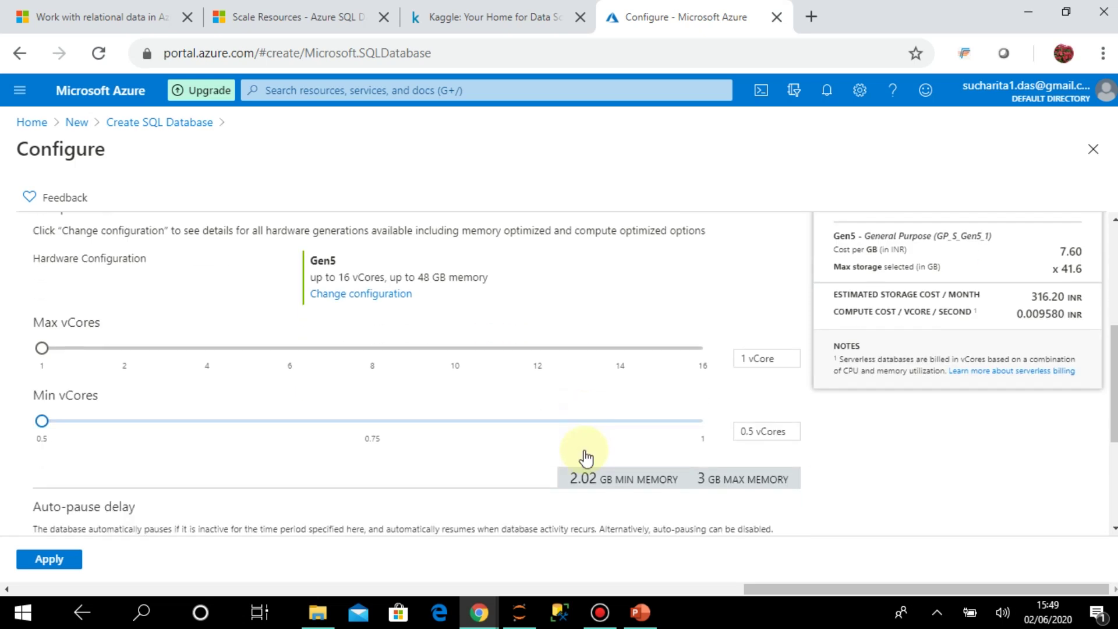
{"action": "left_click", "coordinate": [55, 349]}
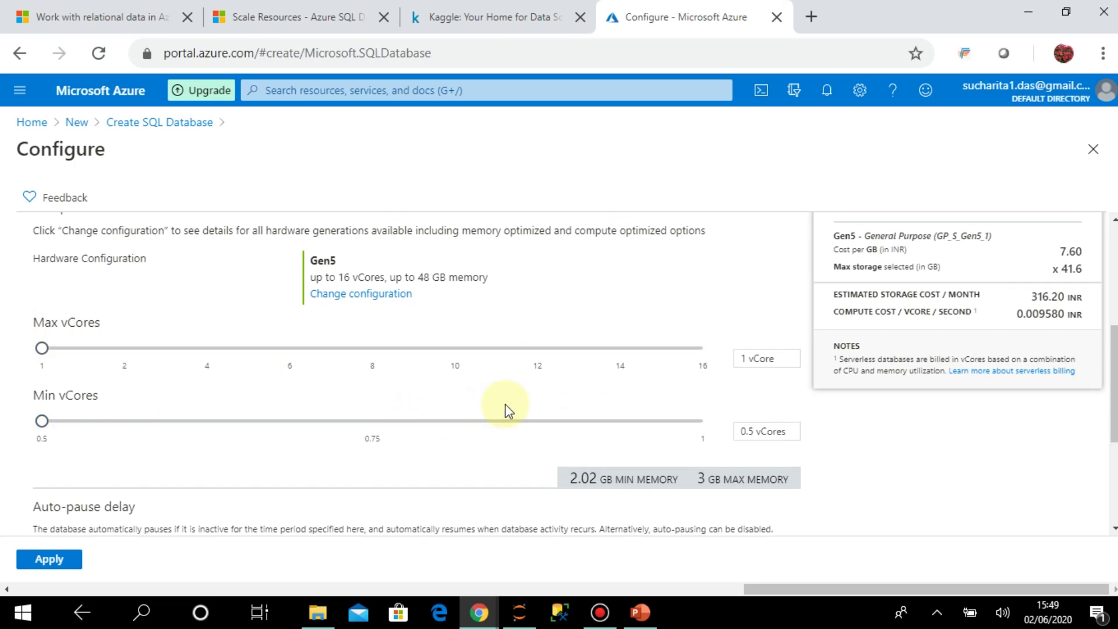
{"action": "scroll", "coordinate": [512, 410], "scroll_direction": "down", "scroll_amount": 4}
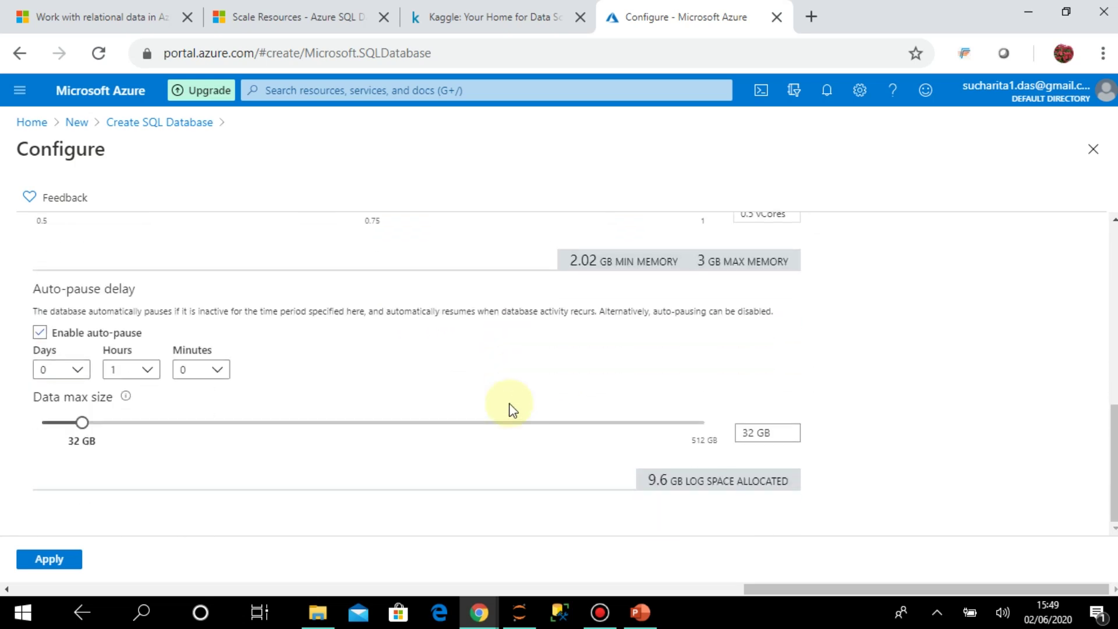
{"action": "scroll", "coordinate": [511, 410], "scroll_direction": "up", "scroll_amount": 8}
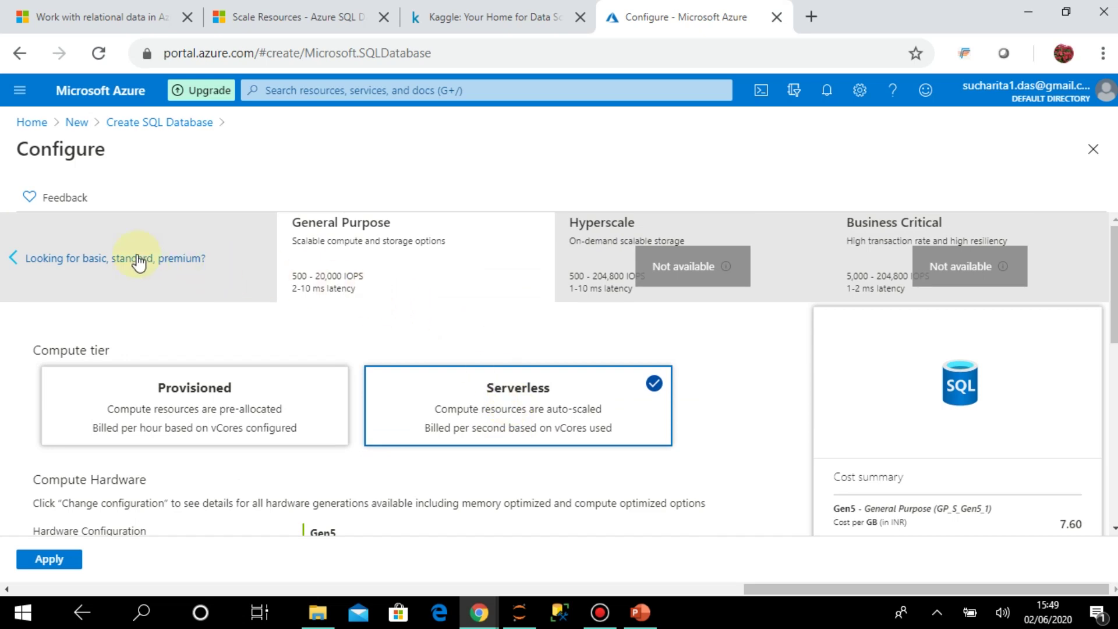
{"action": "scroll", "coordinate": [936, 504], "scroll_direction": "down", "scroll_amount": 5}
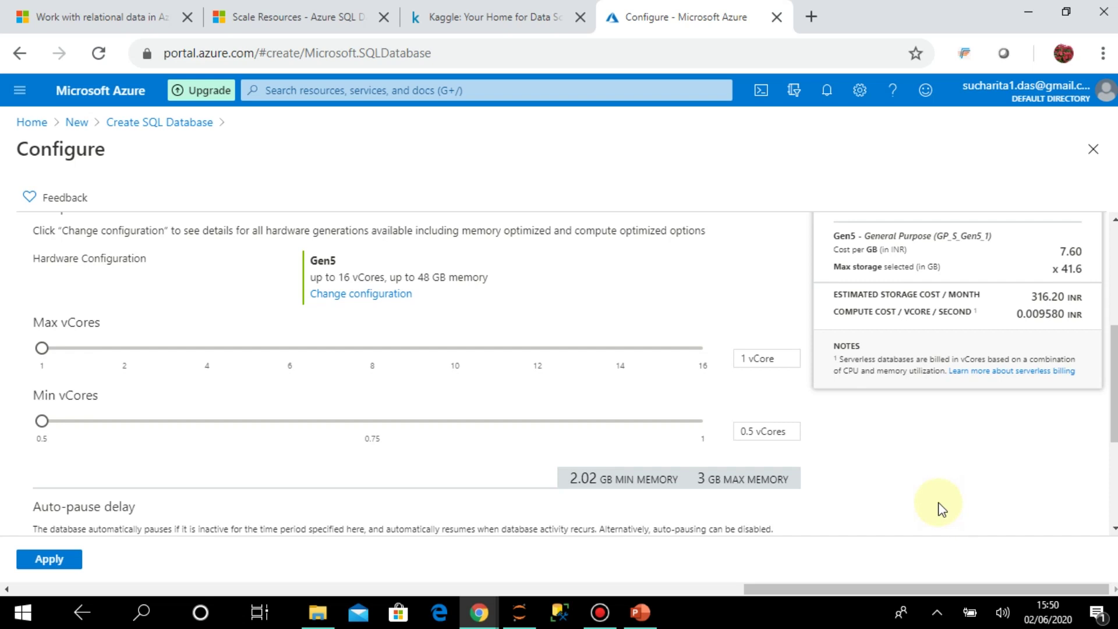
{"action": "scroll", "coordinate": [938, 506], "scroll_direction": "down", "scroll_amount": 4}
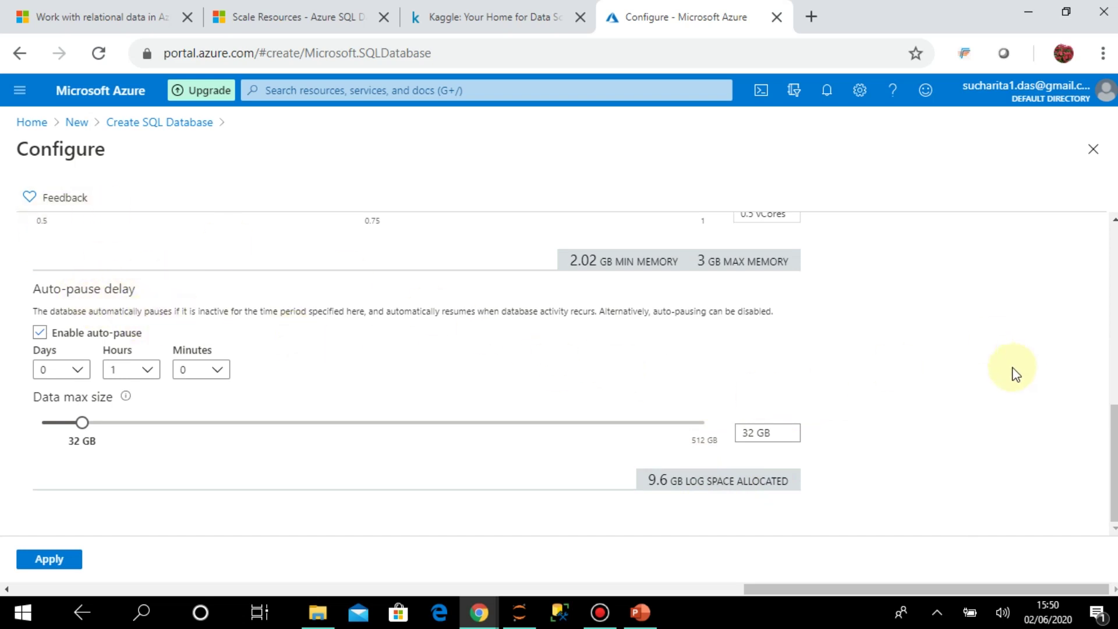
{"action": "scroll", "coordinate": [1013, 372], "scroll_direction": "up", "scroll_amount": 2}
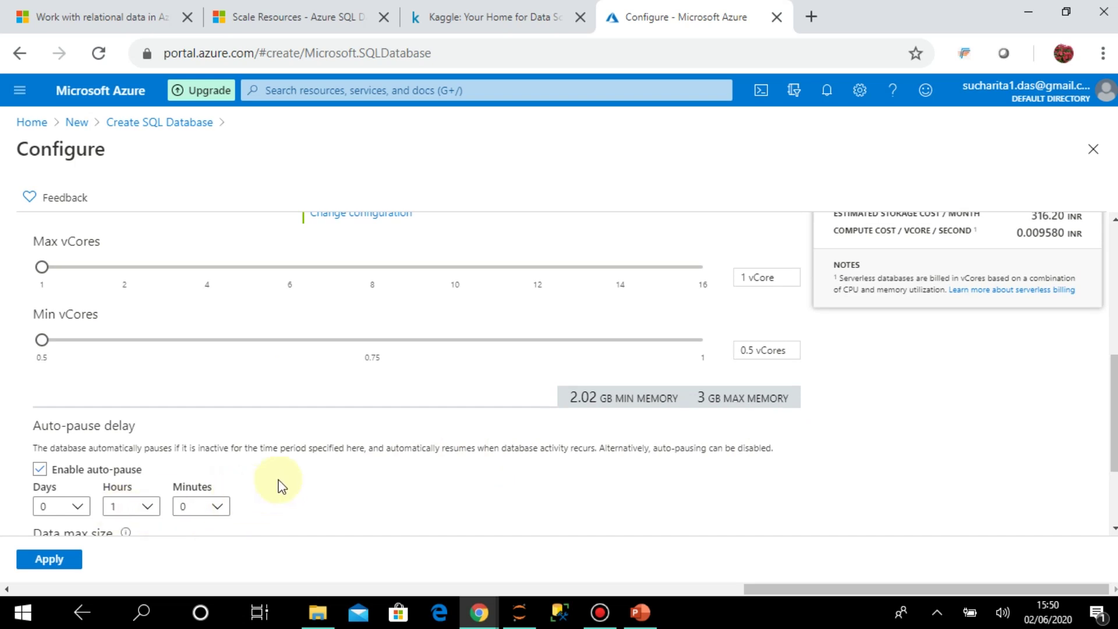
{"action": "scroll", "coordinate": [279, 485], "scroll_direction": "down", "scroll_amount": 2}
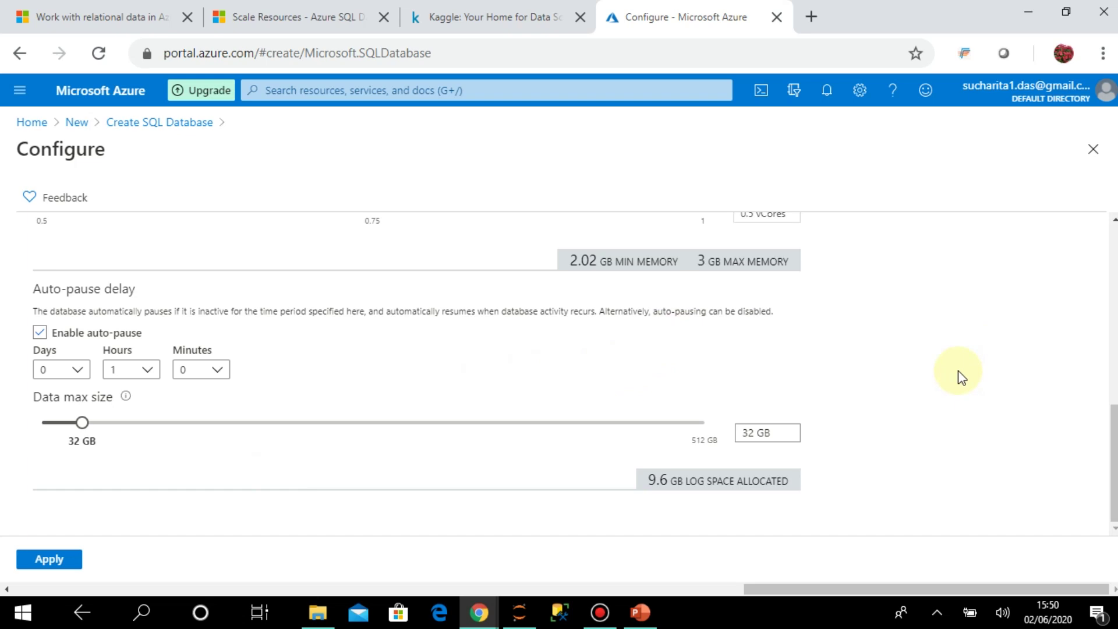
{"action": "scroll", "coordinate": [958, 371], "scroll_direction": "up", "scroll_amount": 10}
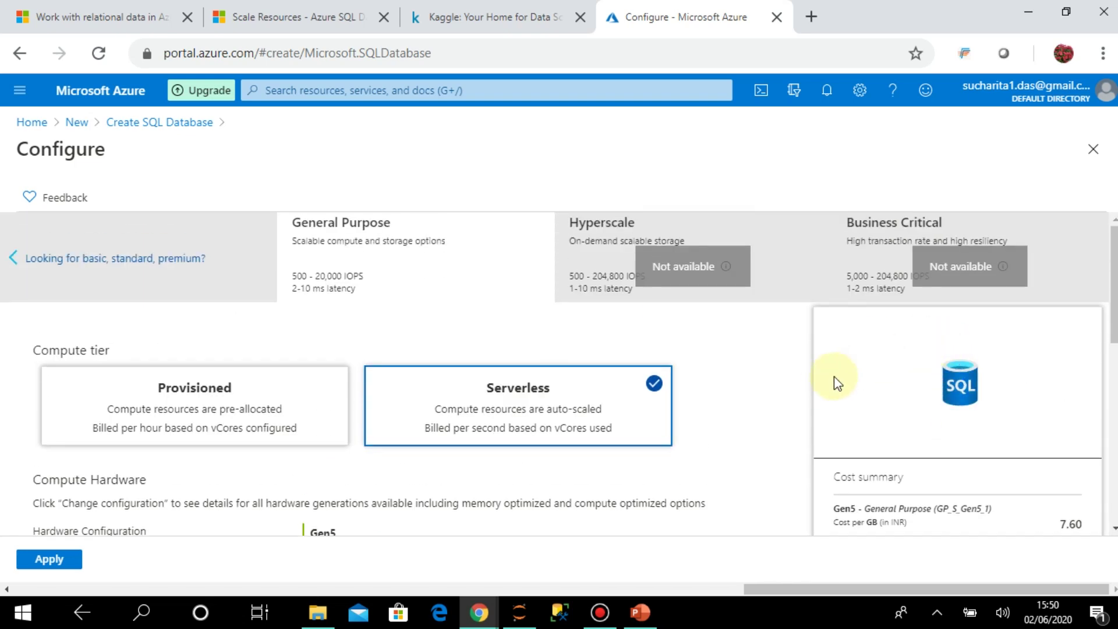
Step: Return to the DTU-based options and apply the Basic tier with 5 DTUs and 2 GB data max size
{"action": "left_click", "coordinate": [140, 261]}
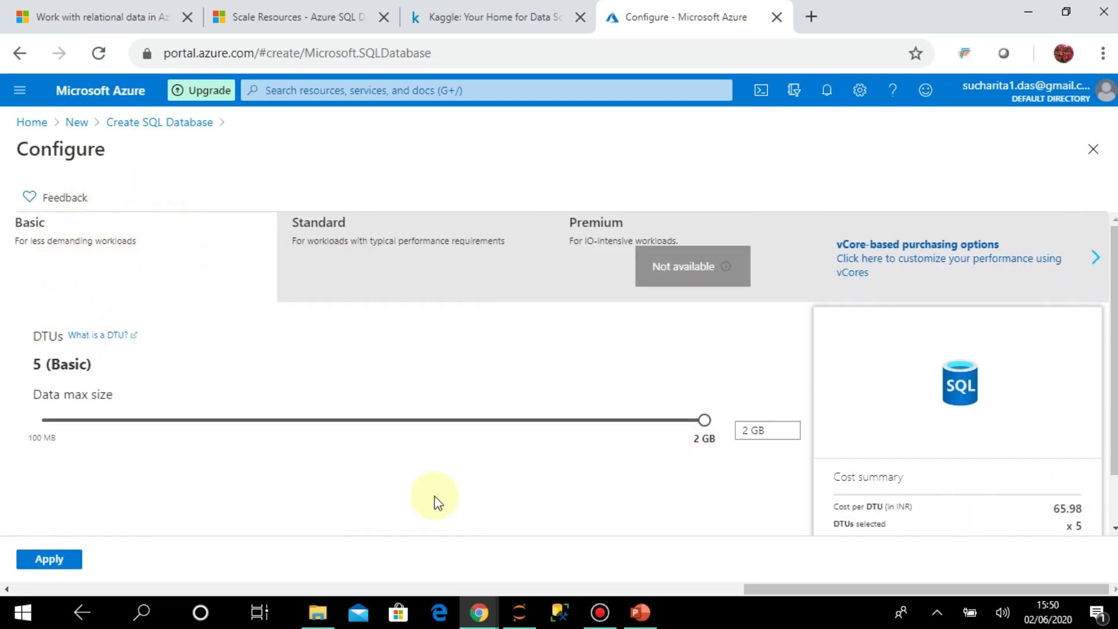
{"action": "scroll", "coordinate": [431, 498], "scroll_direction": "down", "scroll_amount": 1}
{"action": "scroll", "coordinate": [246, 496], "scroll_direction": "up", "scroll_amount": 1}
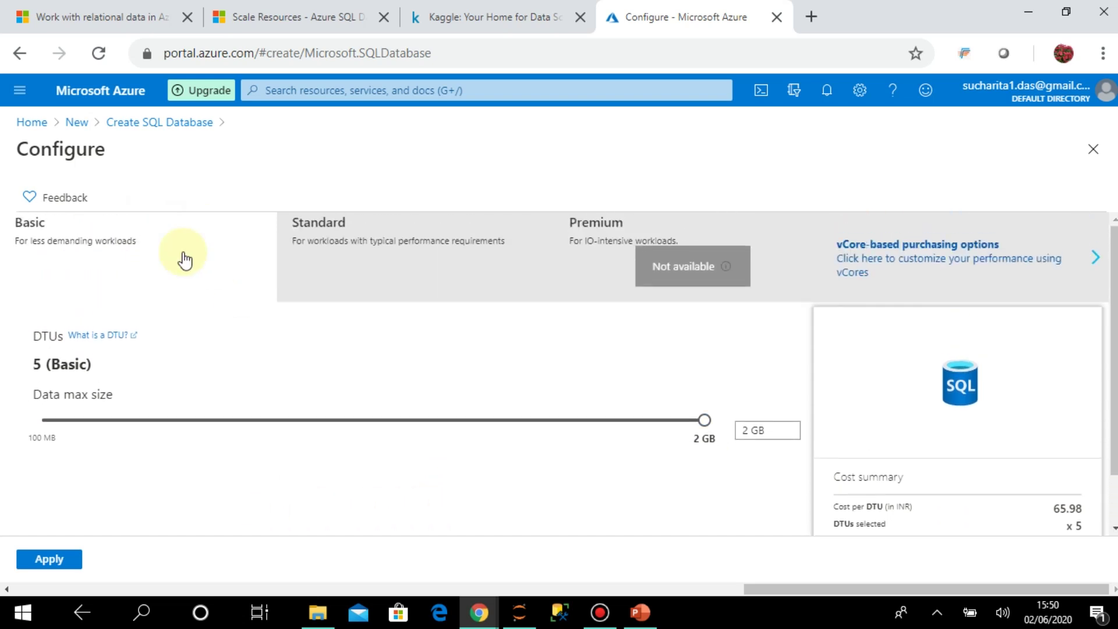
{"action": "left_click", "coordinate": [77, 554]}
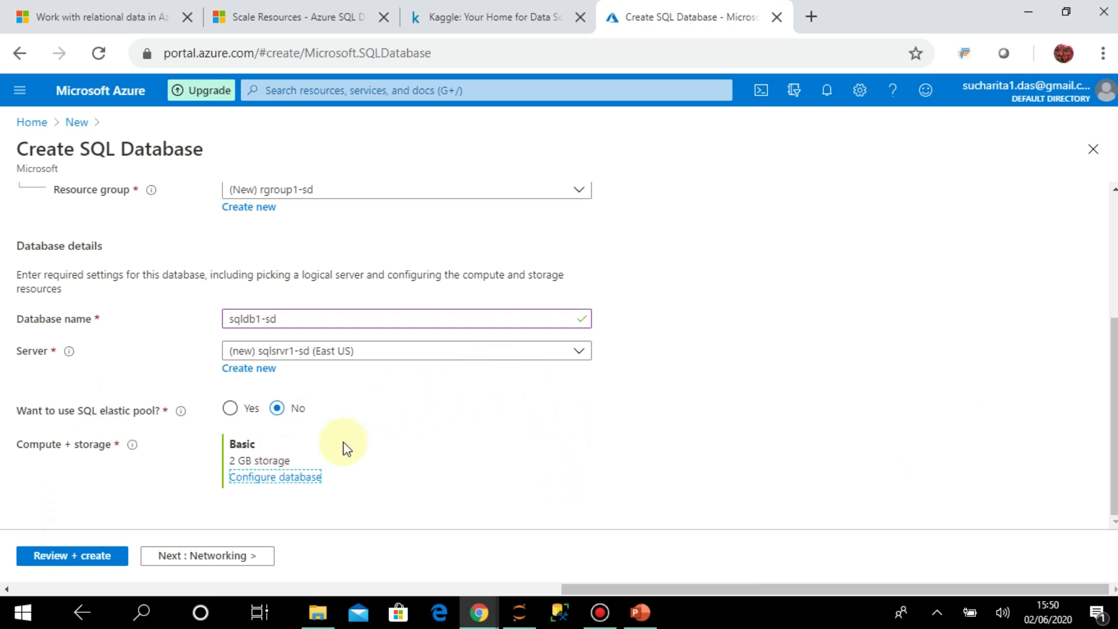
Step: Keep the connectivity method at No access, review the configuration summary and create the SQL database
{"action": "left_click", "coordinate": [198, 559]}
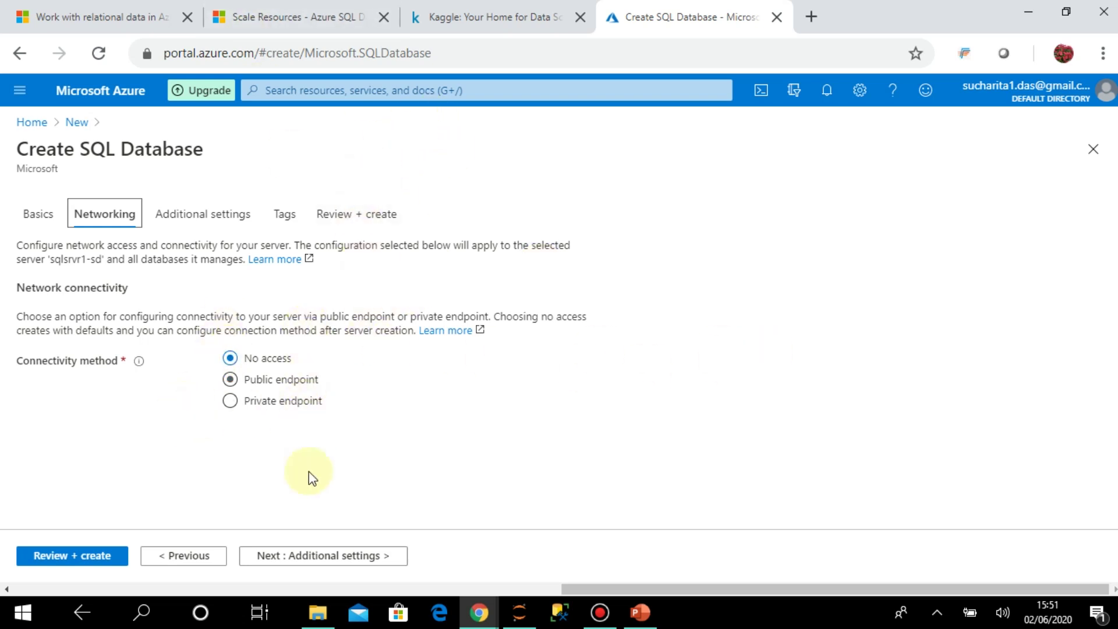
{"action": "left_click", "coordinate": [98, 562]}
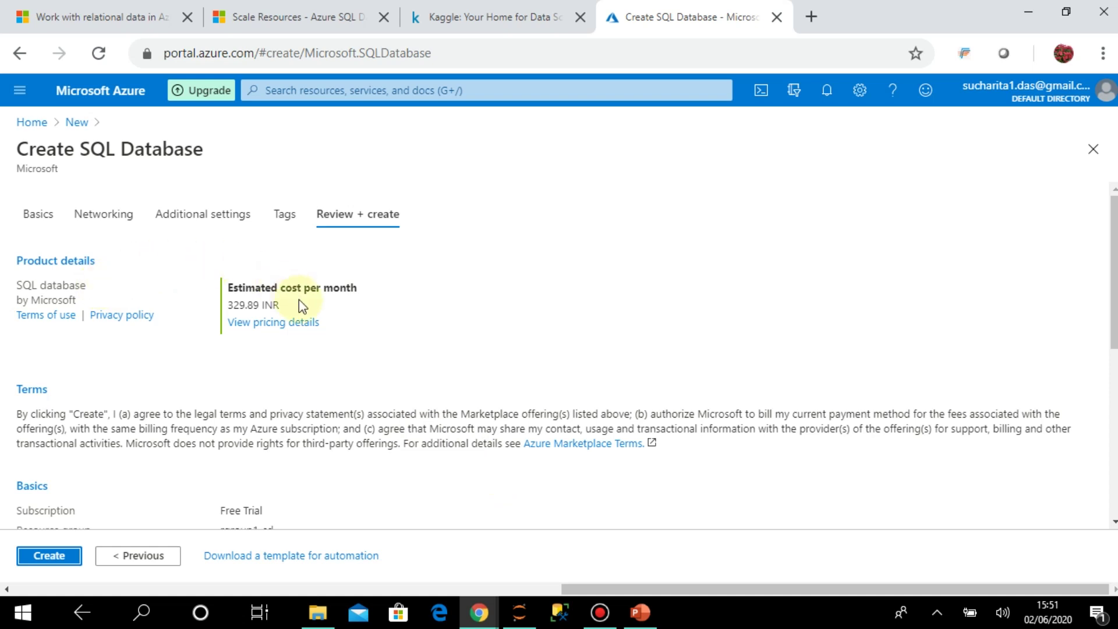
{"action": "scroll", "coordinate": [267, 357], "scroll_direction": "down", "scroll_amount": 2}
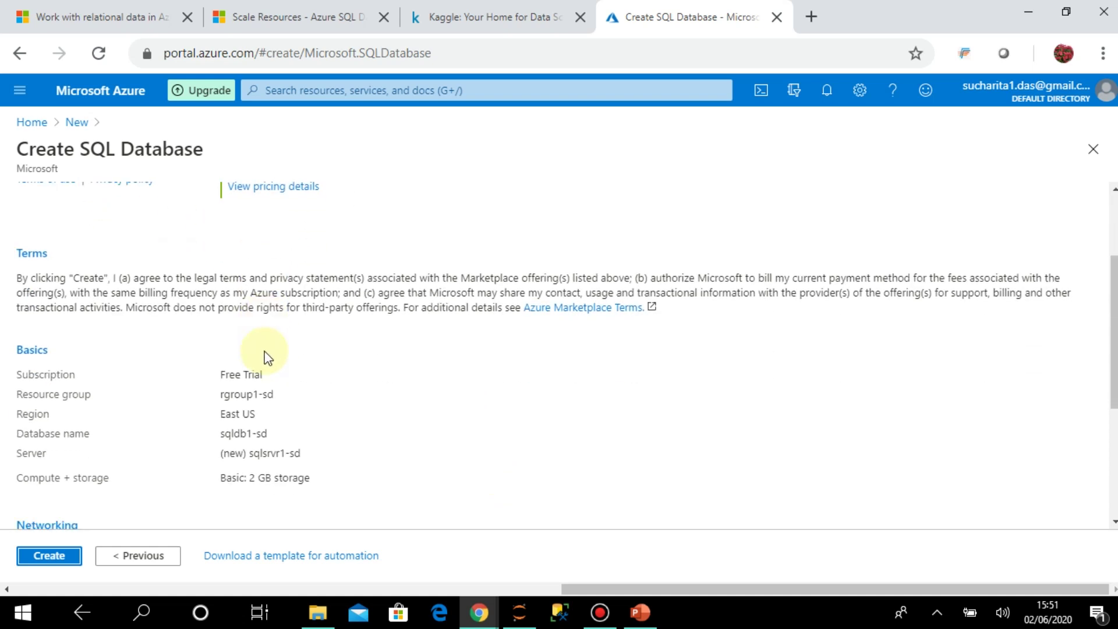
{"action": "scroll", "coordinate": [327, 320], "scroll_direction": "down", "scroll_amount": 2}
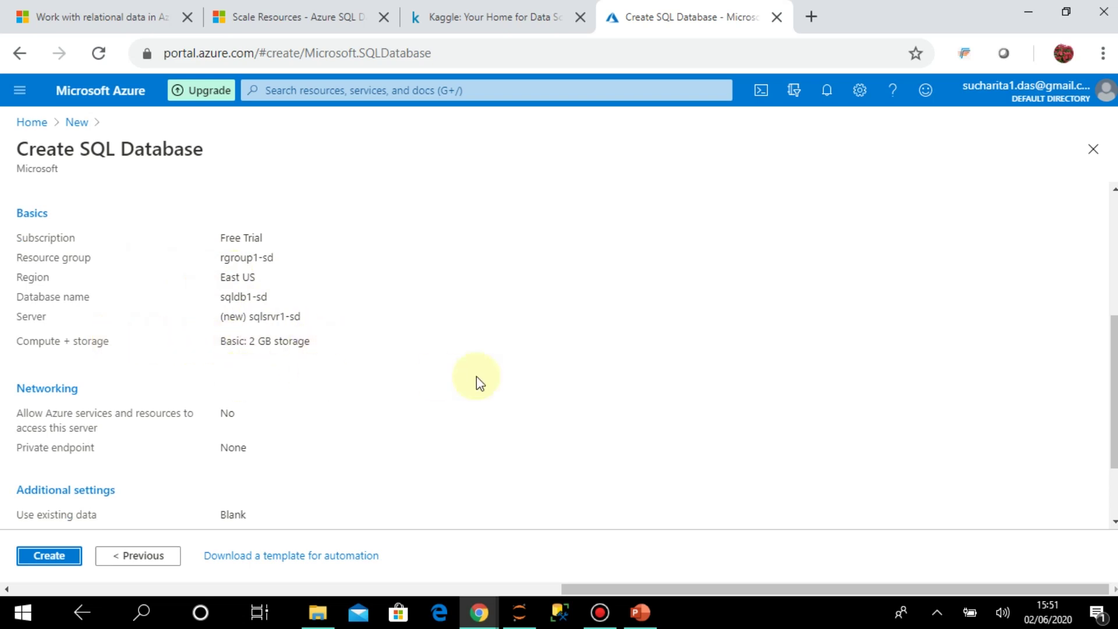
{"action": "scroll", "coordinate": [476, 376], "scroll_direction": "down", "scroll_amount": 2}
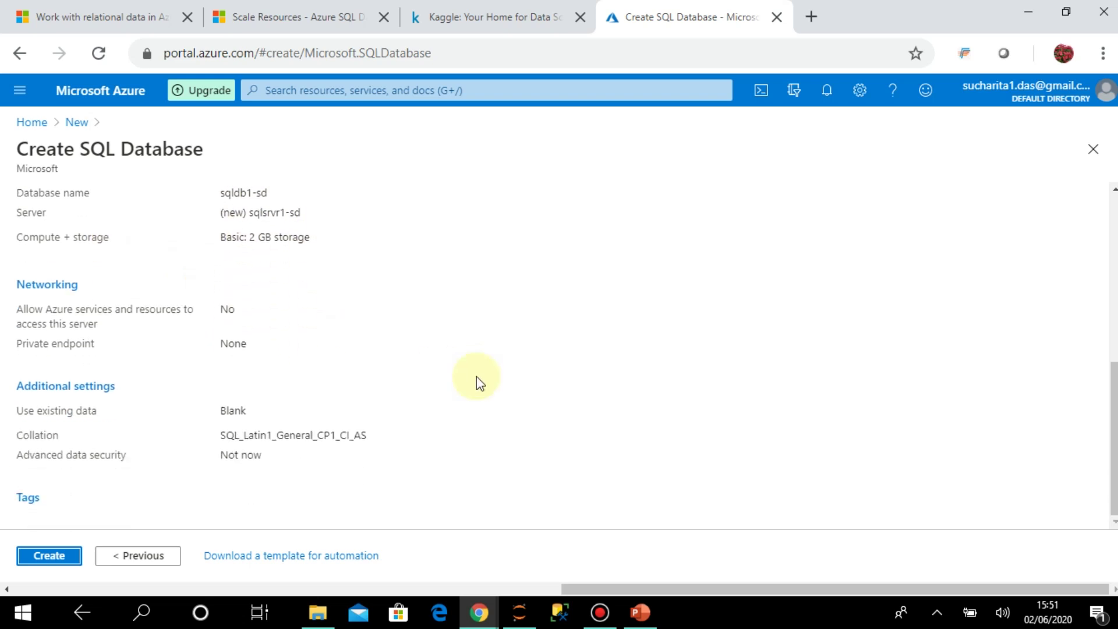
{"action": "left_click", "coordinate": [58, 556]}
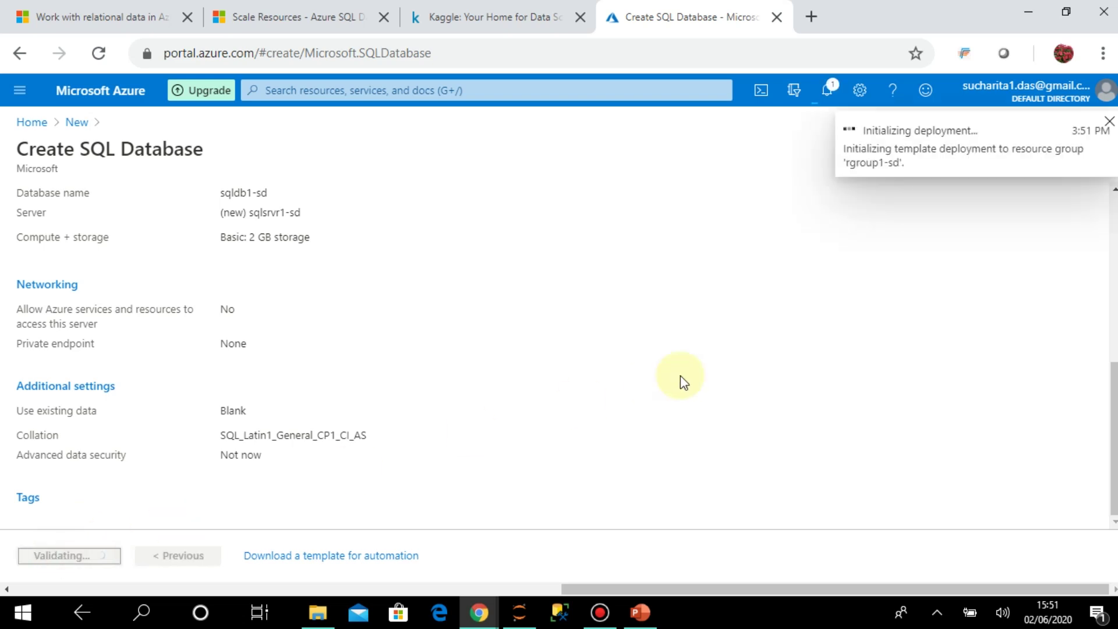